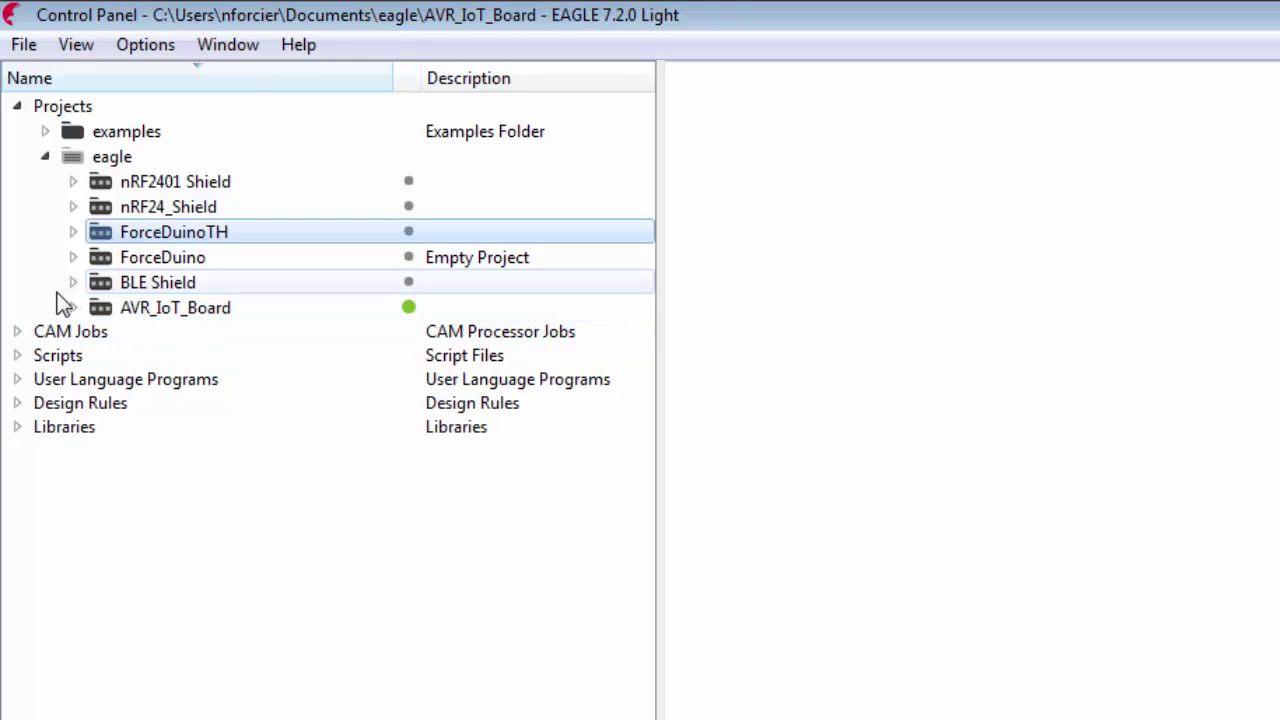
- Expand the AVR_IoT_Board project and open its schematic, AVR_IoT_Board.sch
click(71, 309)
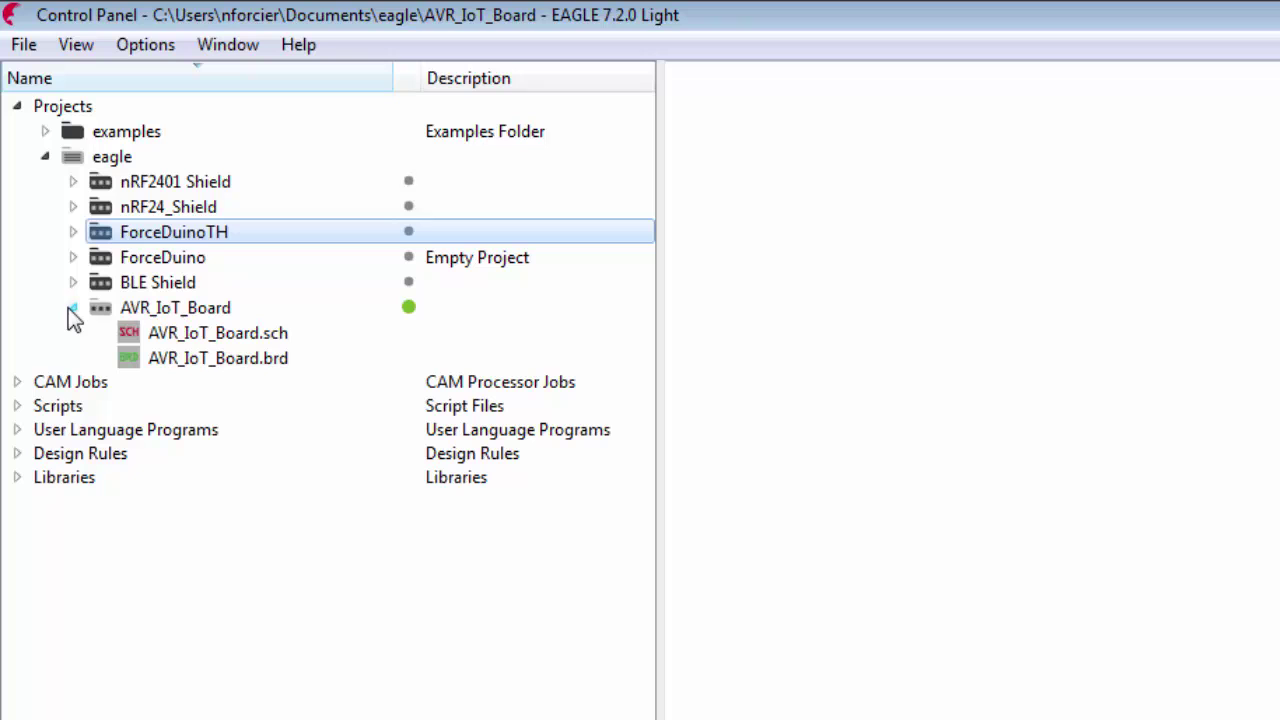
double_click(207, 342)
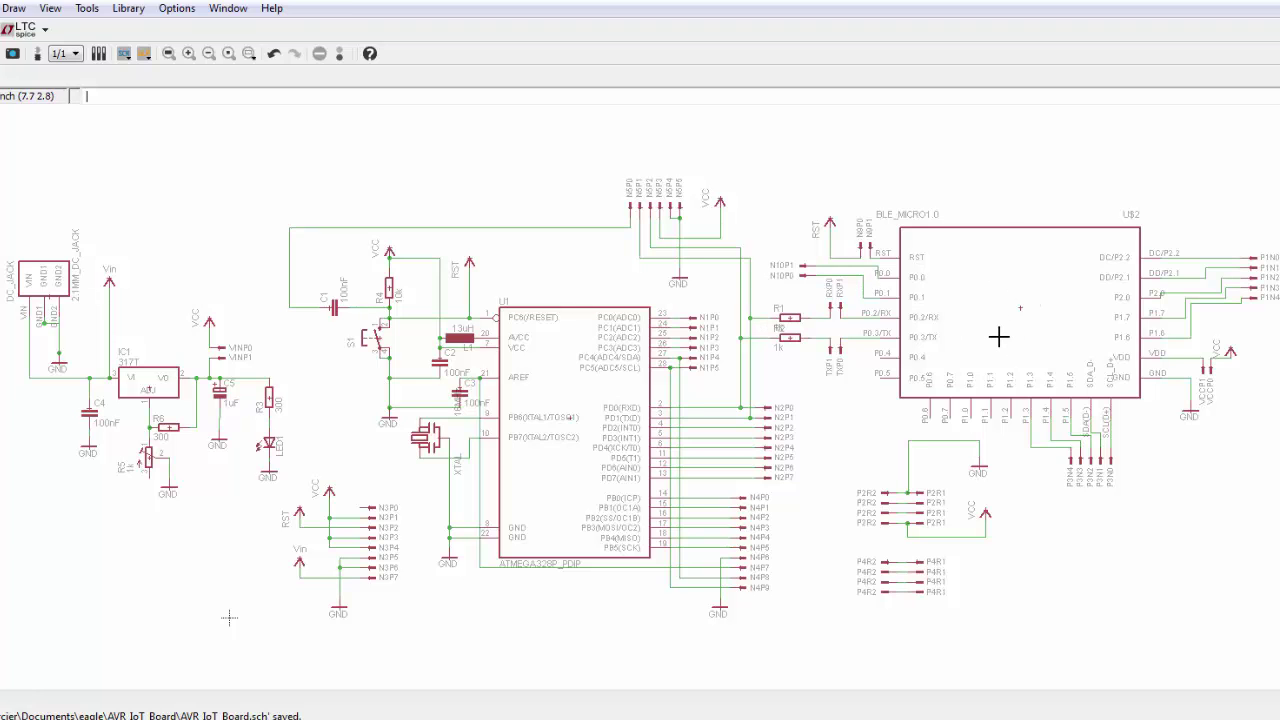
- Browse the part libraries to view the parts in the ForceTronics library, and leave without adding any part
click(40, 291)
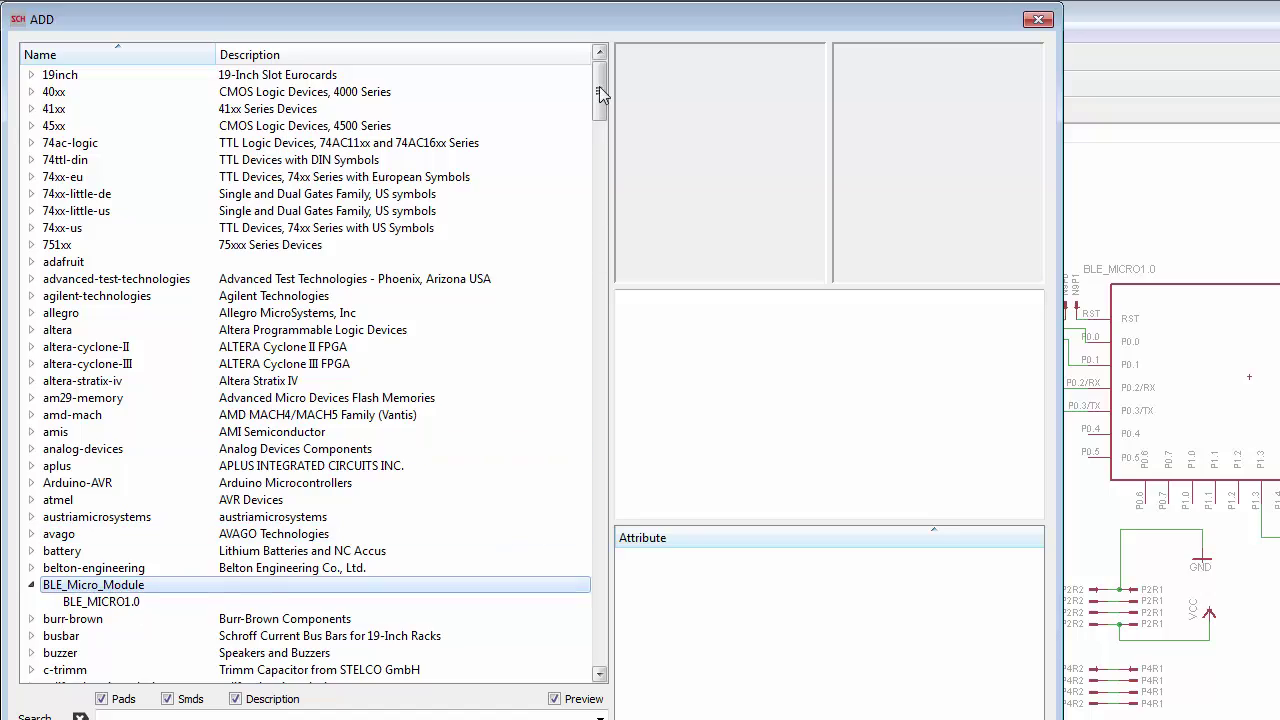
drag(598, 100, 599, 328)
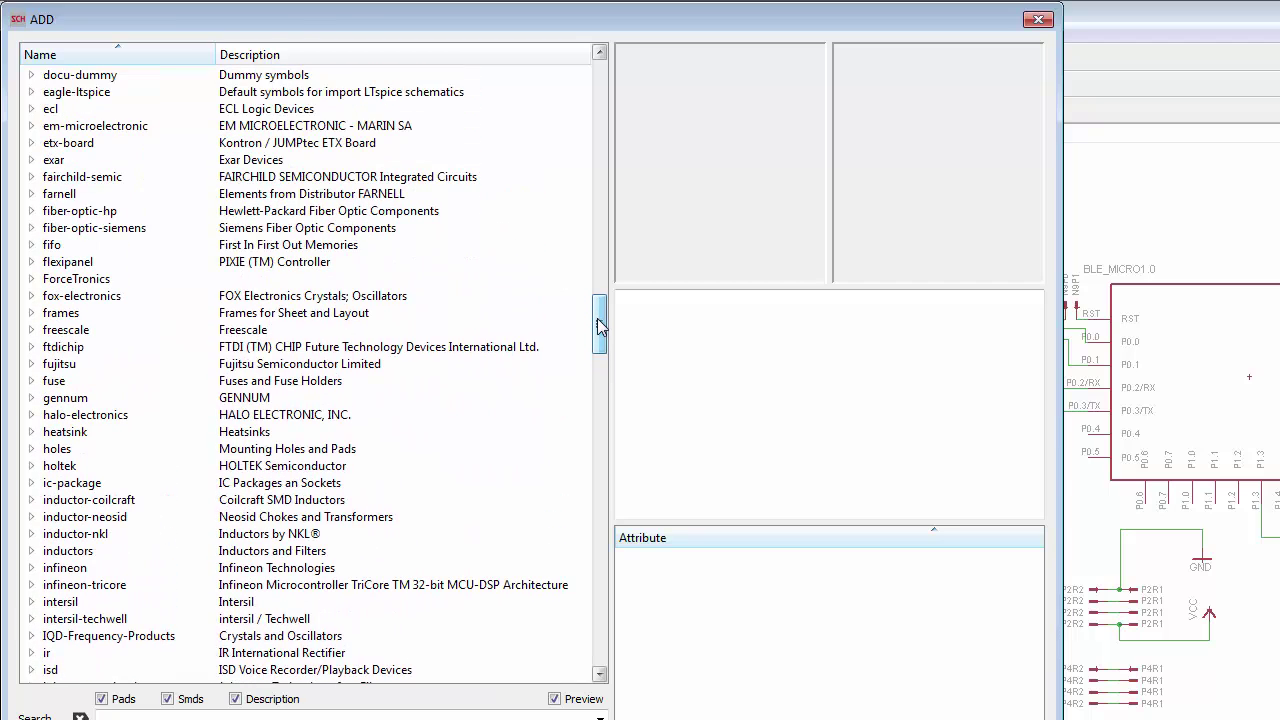
click(33, 280)
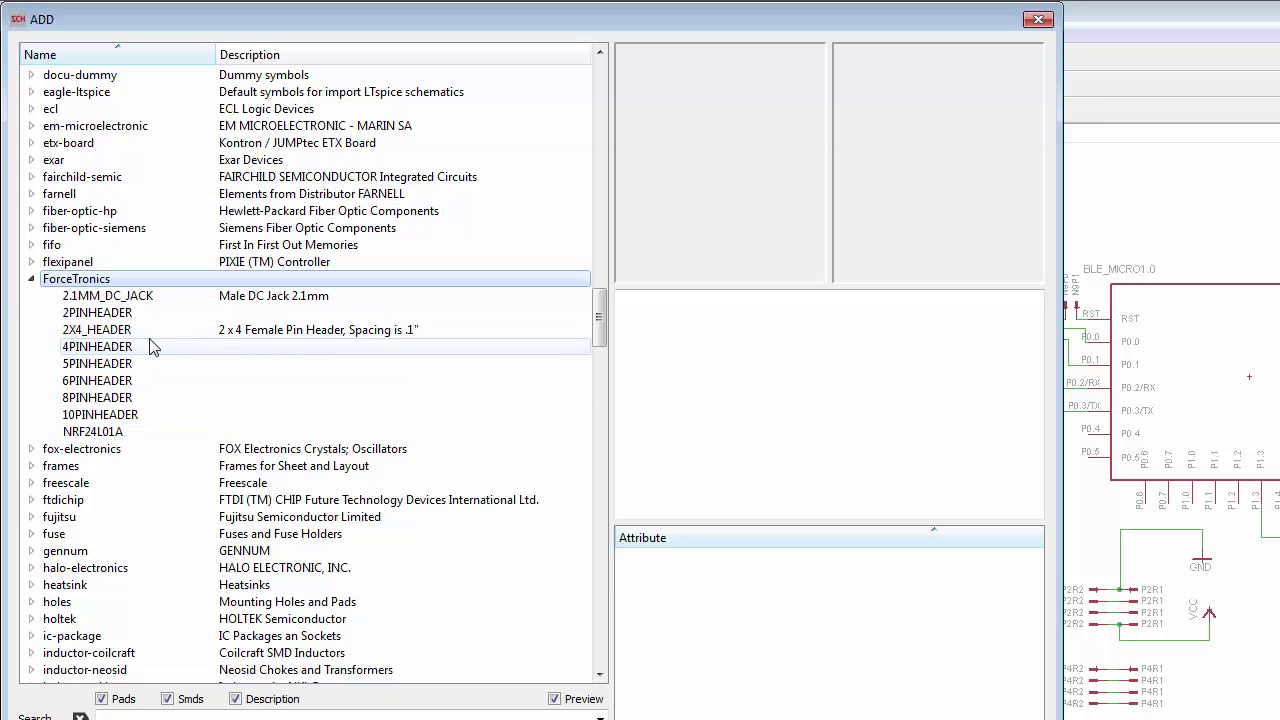
click(1040, 21)
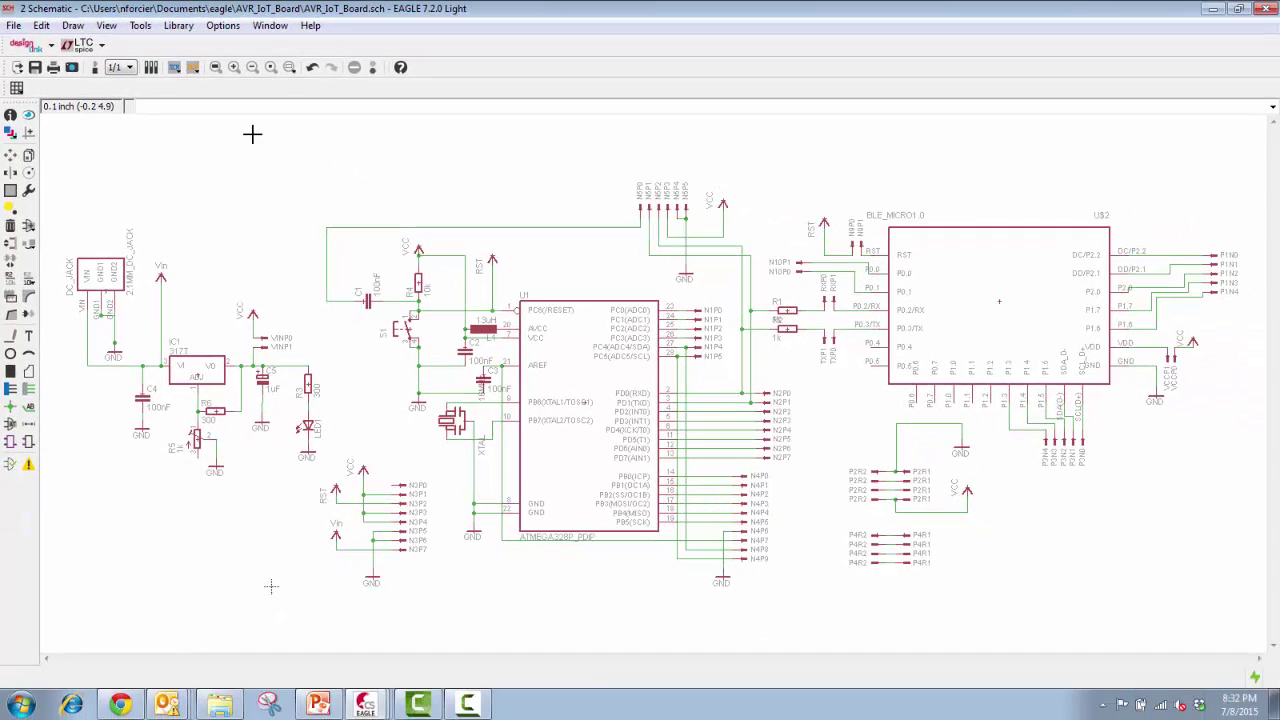
- Switch to the board layout and examine the four-by-four grid of through-holes beside the GND and VCC labels
click(96, 70)
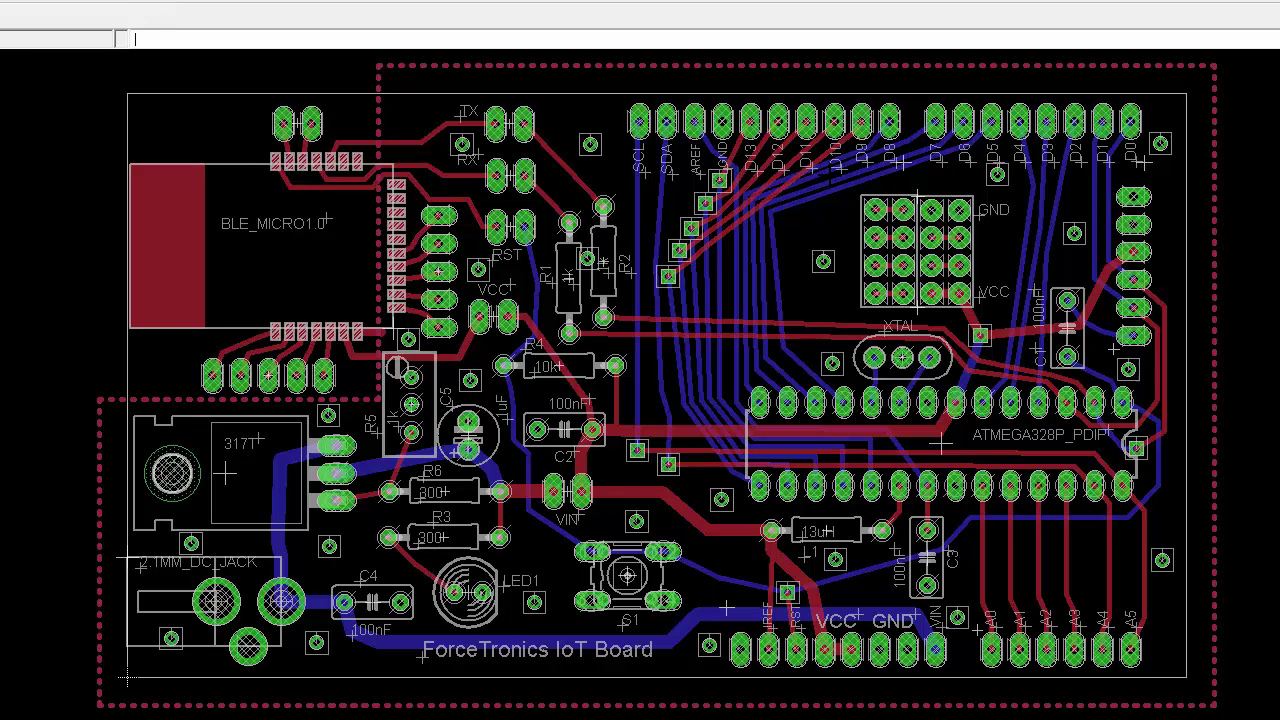
drag(830, 172, 1008, 344)
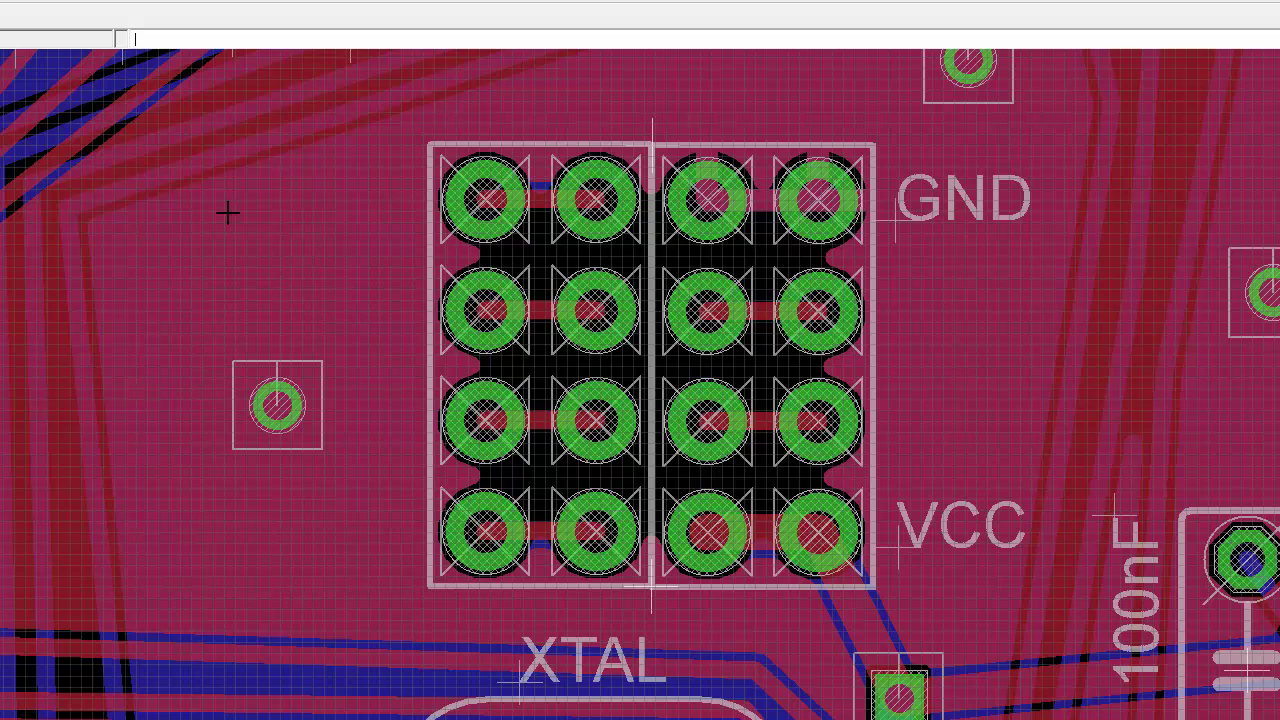
- Start the CAM Processor for the AVR_IoT_Board layout and move its window clear for working
click(72, 2)
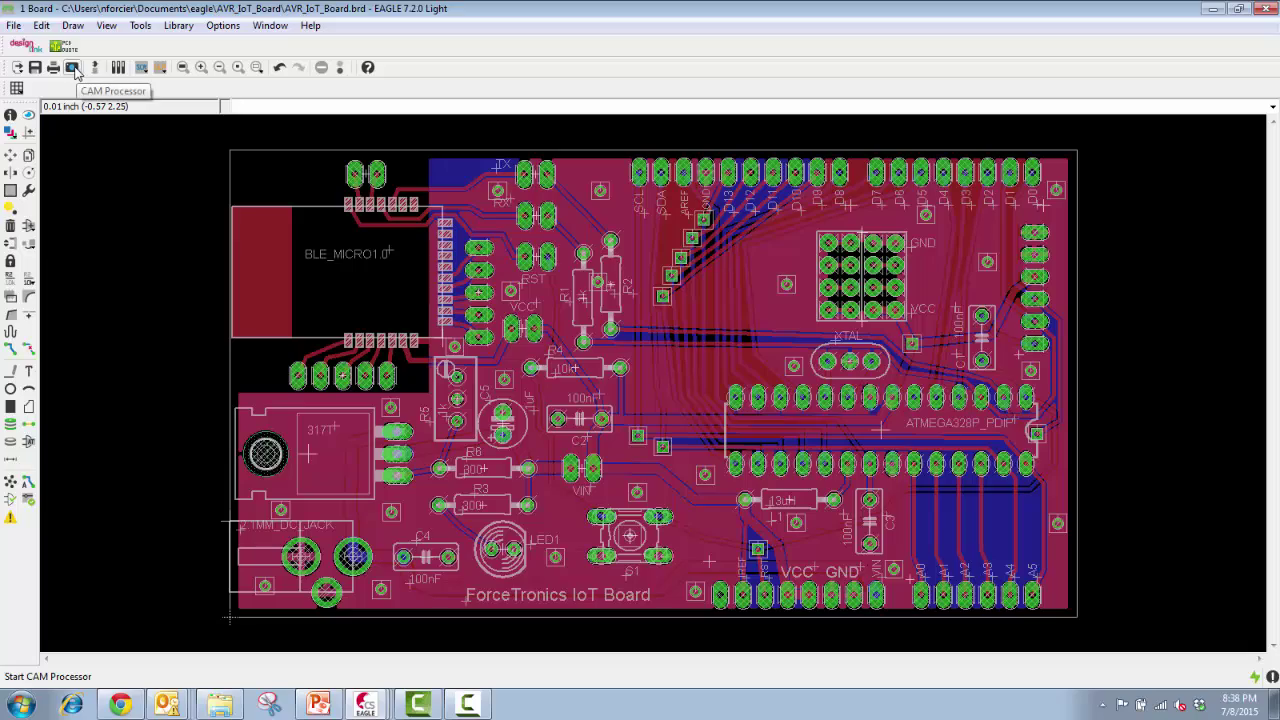
click(72, 68)
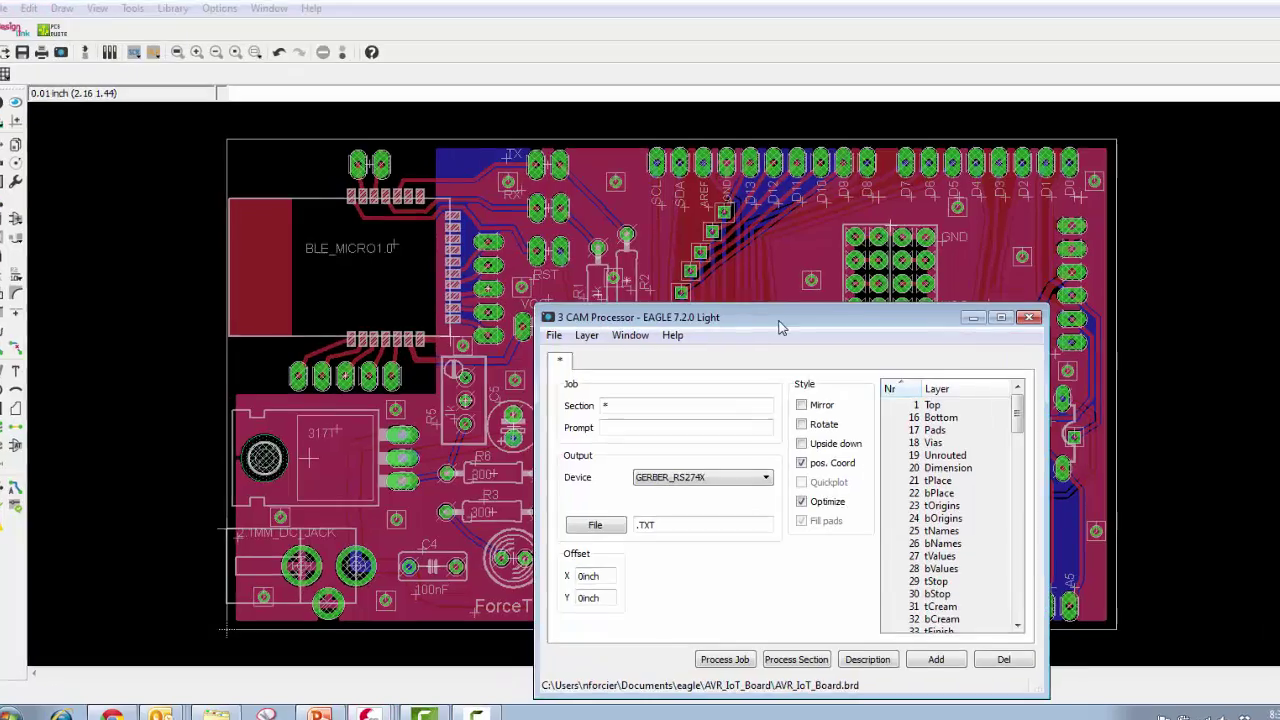
drag(752, 338, 447, 207)
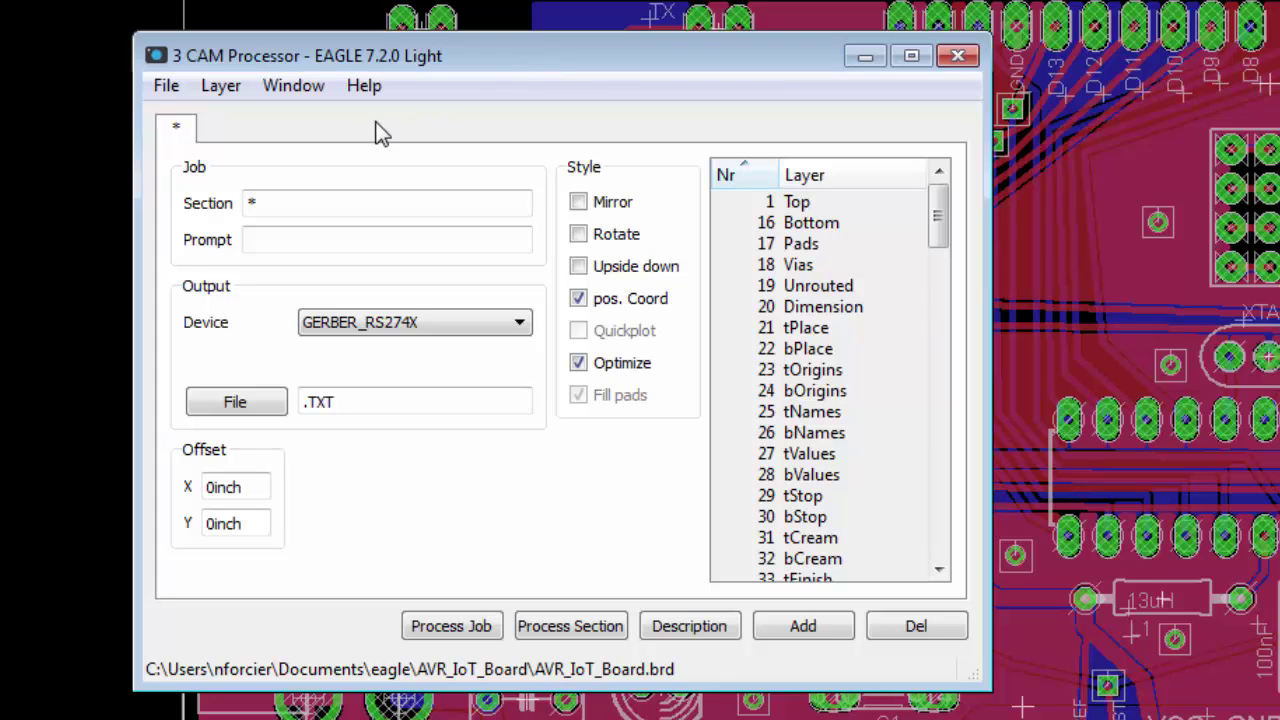
- Load the CAM job file sfe-gerb274x-JEB.cam from the EAGLE-7.2.0 cam folder
click(166, 87)
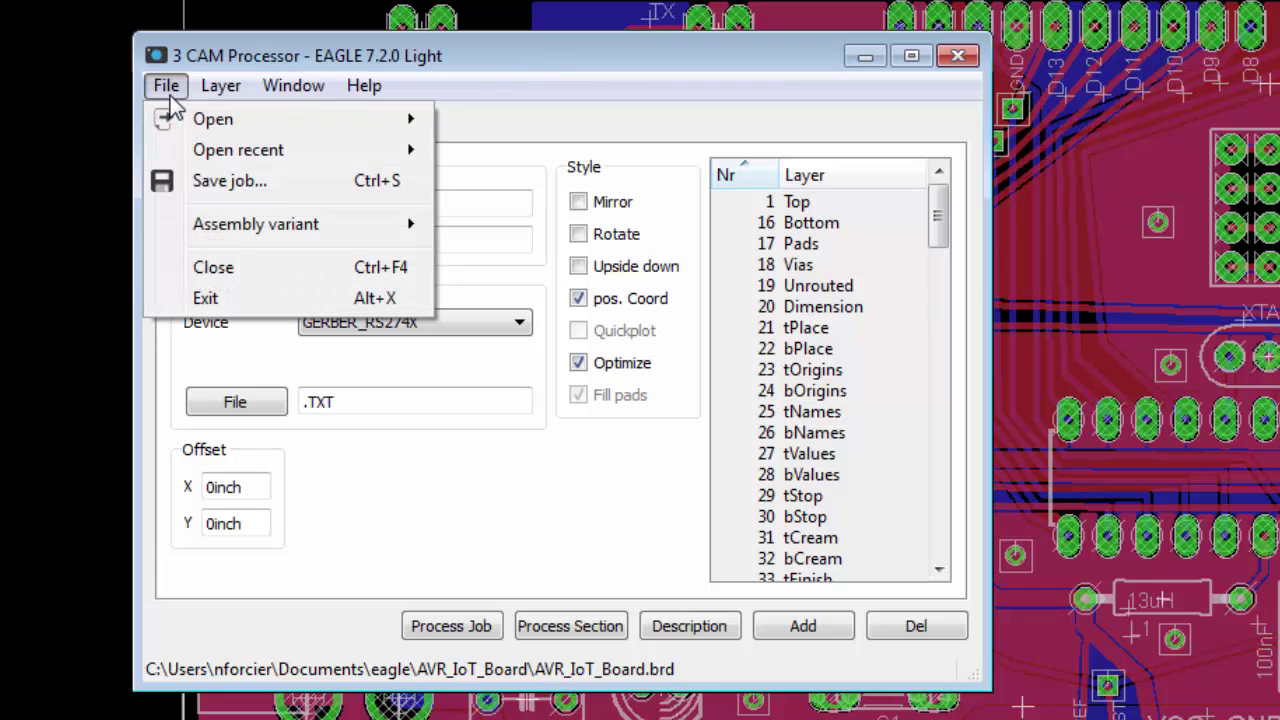
mouse_move(188, 123)
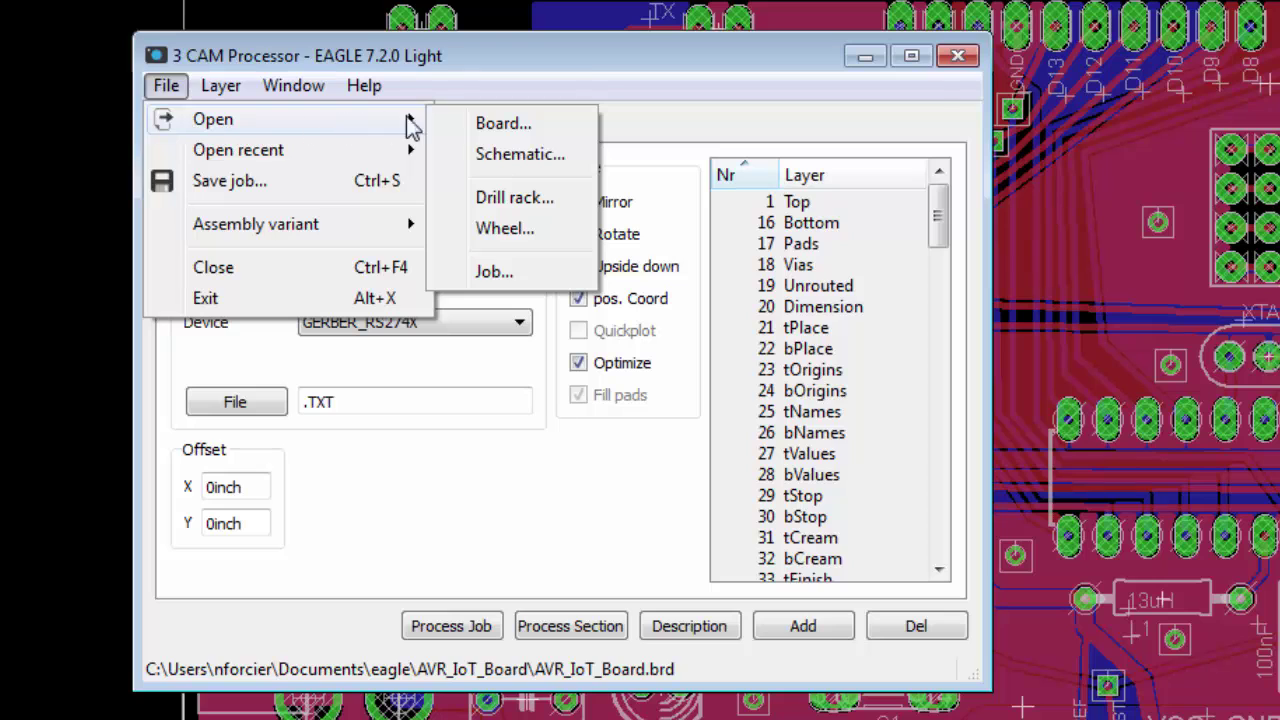
click(492, 272)
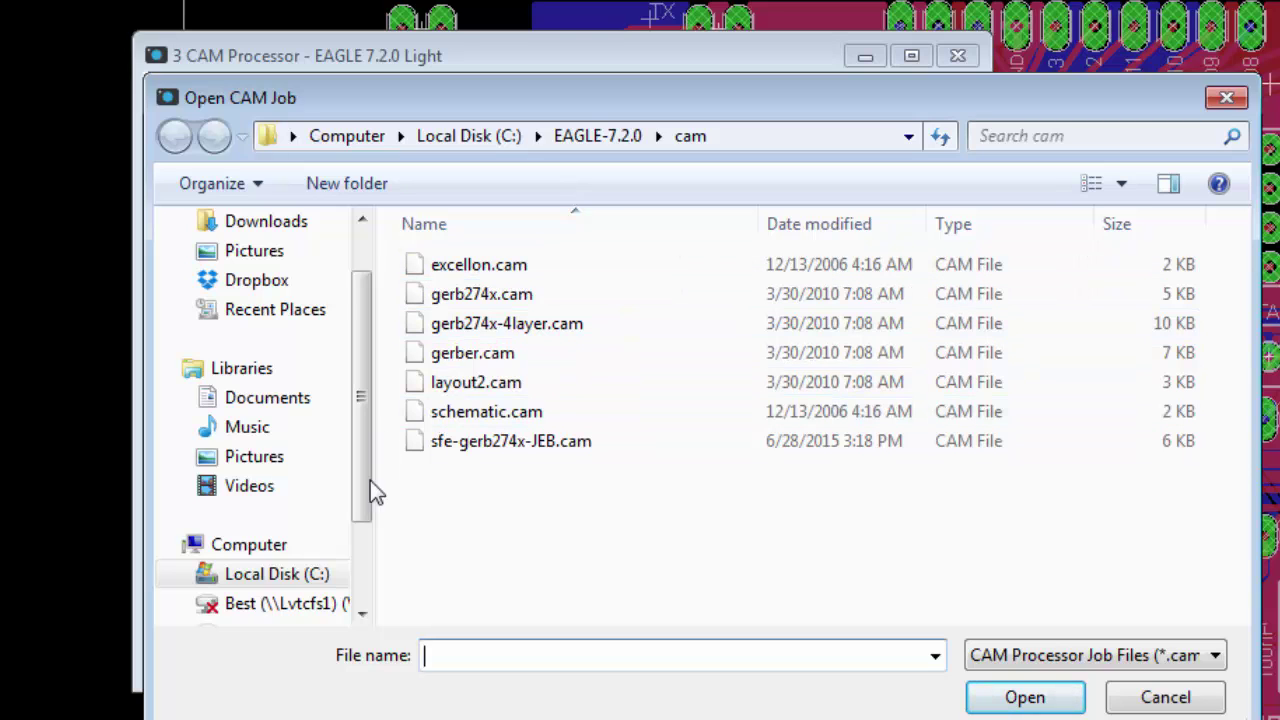
click(500, 441)
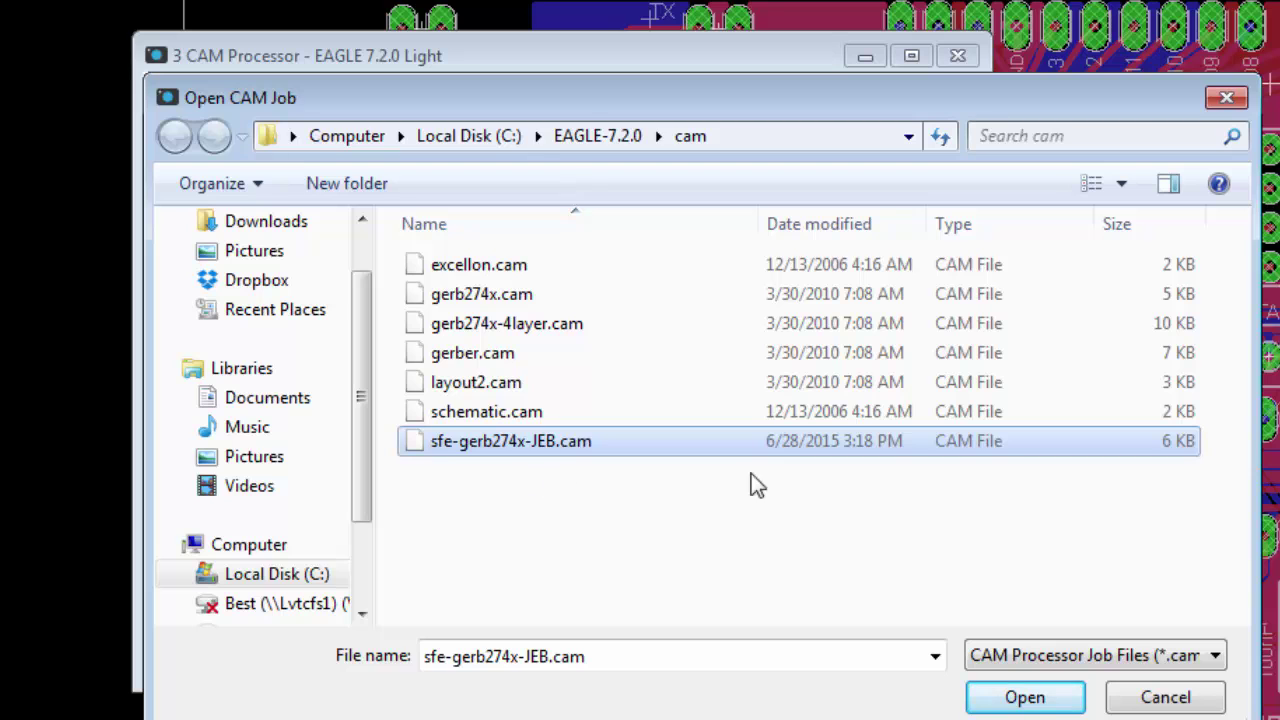
click(1004, 698)
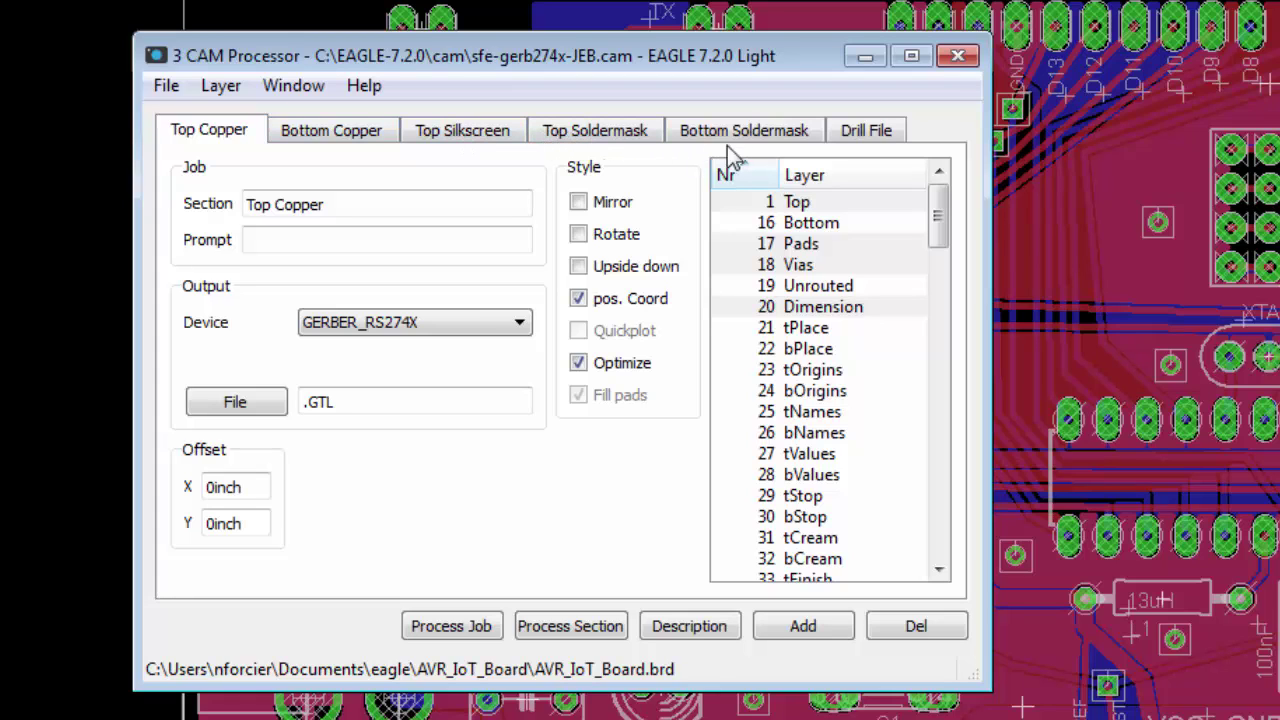
- Review the job's drill file, soldermask, silkscreen and copper sections, ending on Top Copper
click(868, 133)
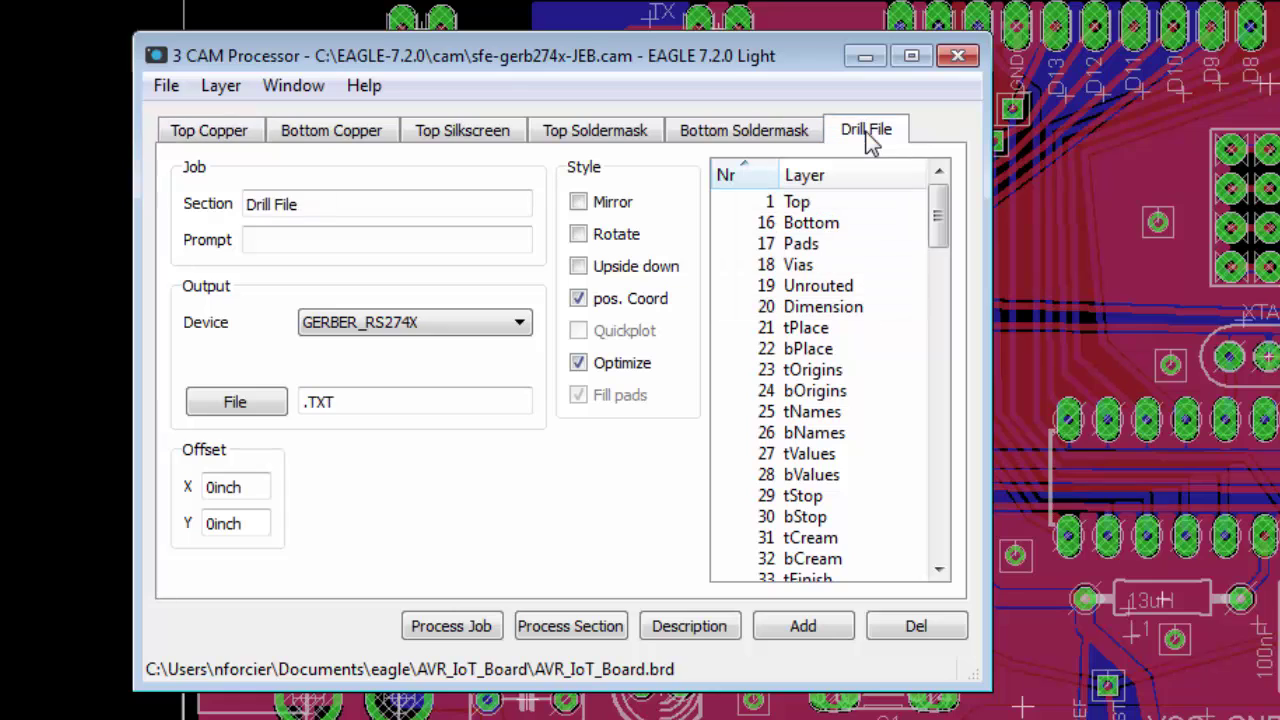
click(738, 140)
click(620, 130)
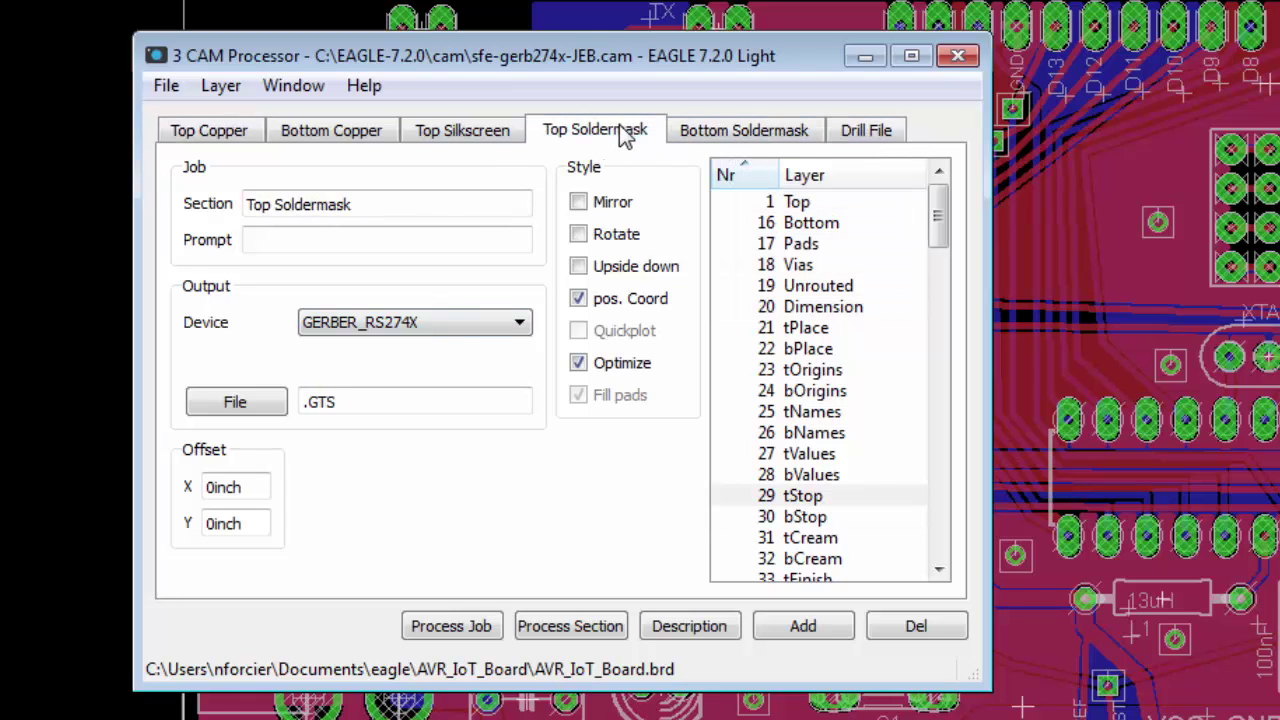
click(456, 135)
click(341, 140)
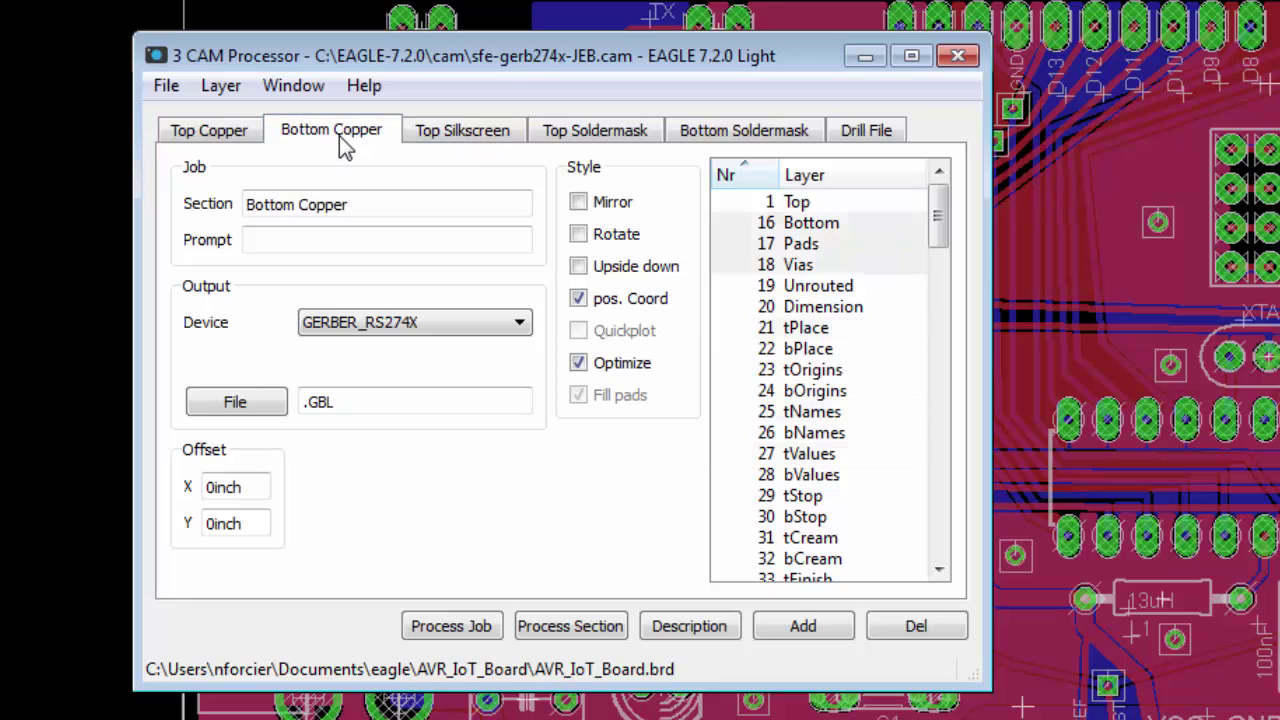
click(241, 131)
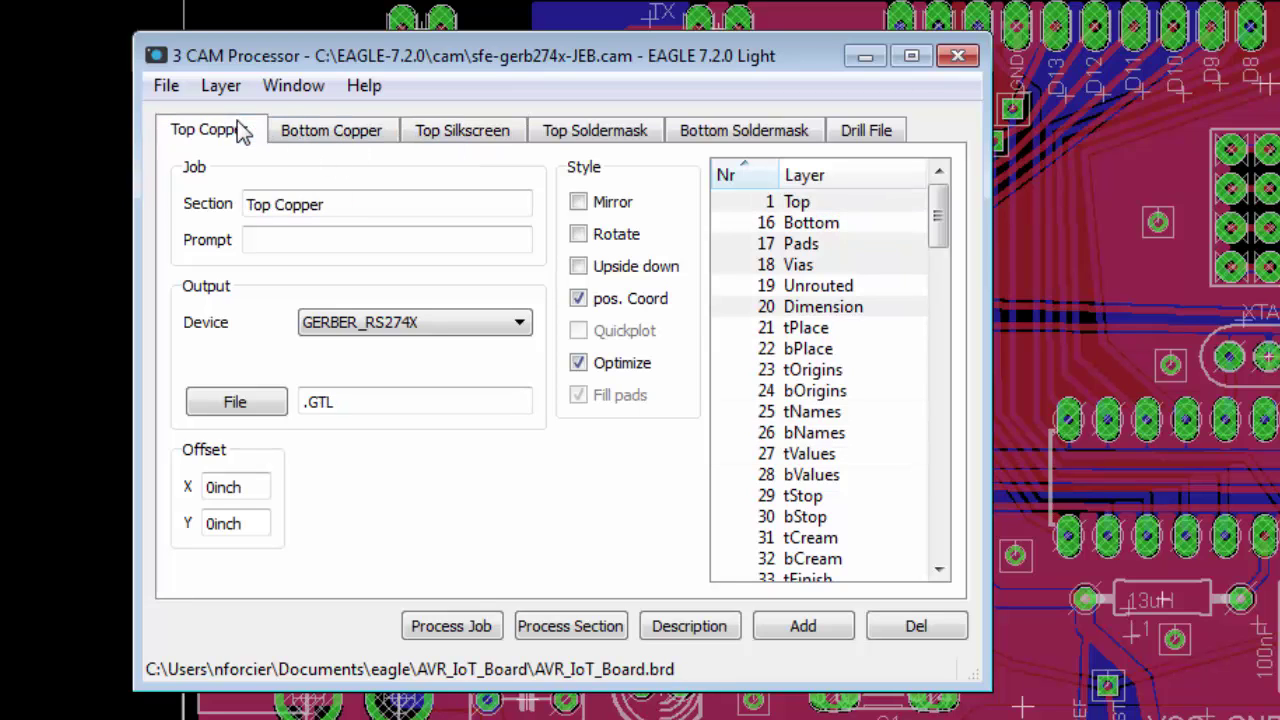
- Process the whole CAM job to generate the Gerber and drill files, saving the board file first
click(452, 630)
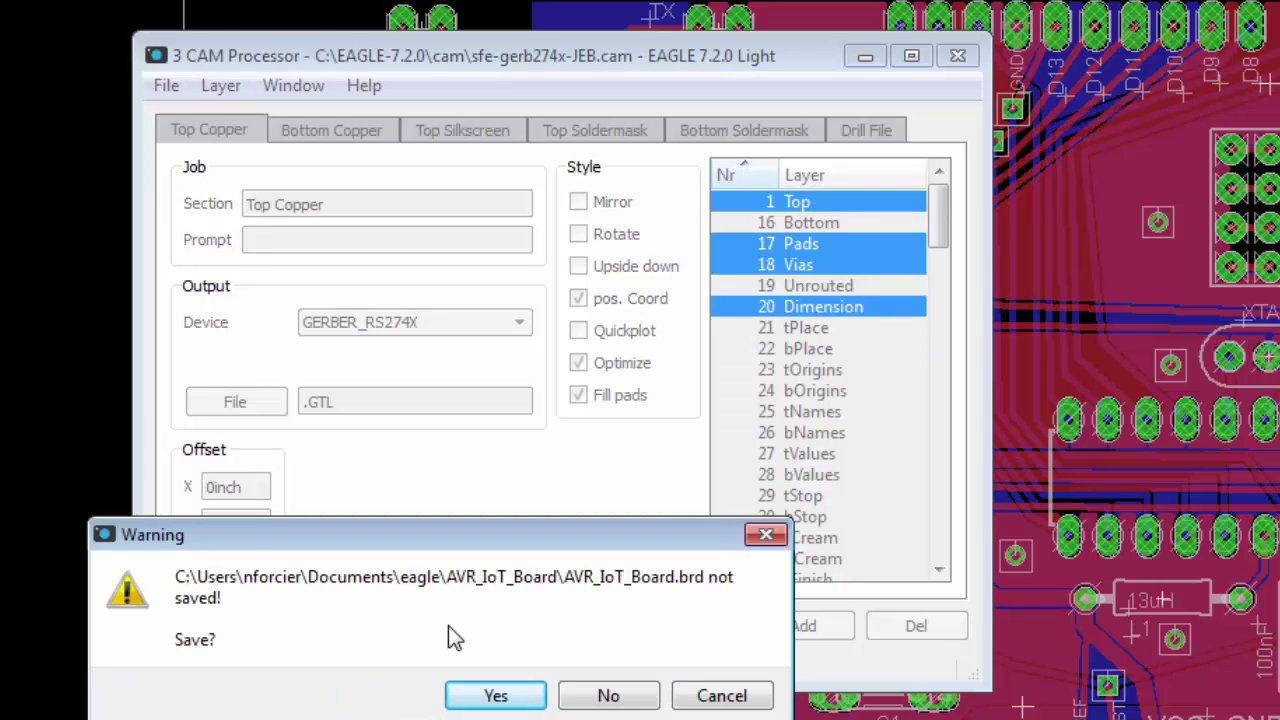
click(496, 697)
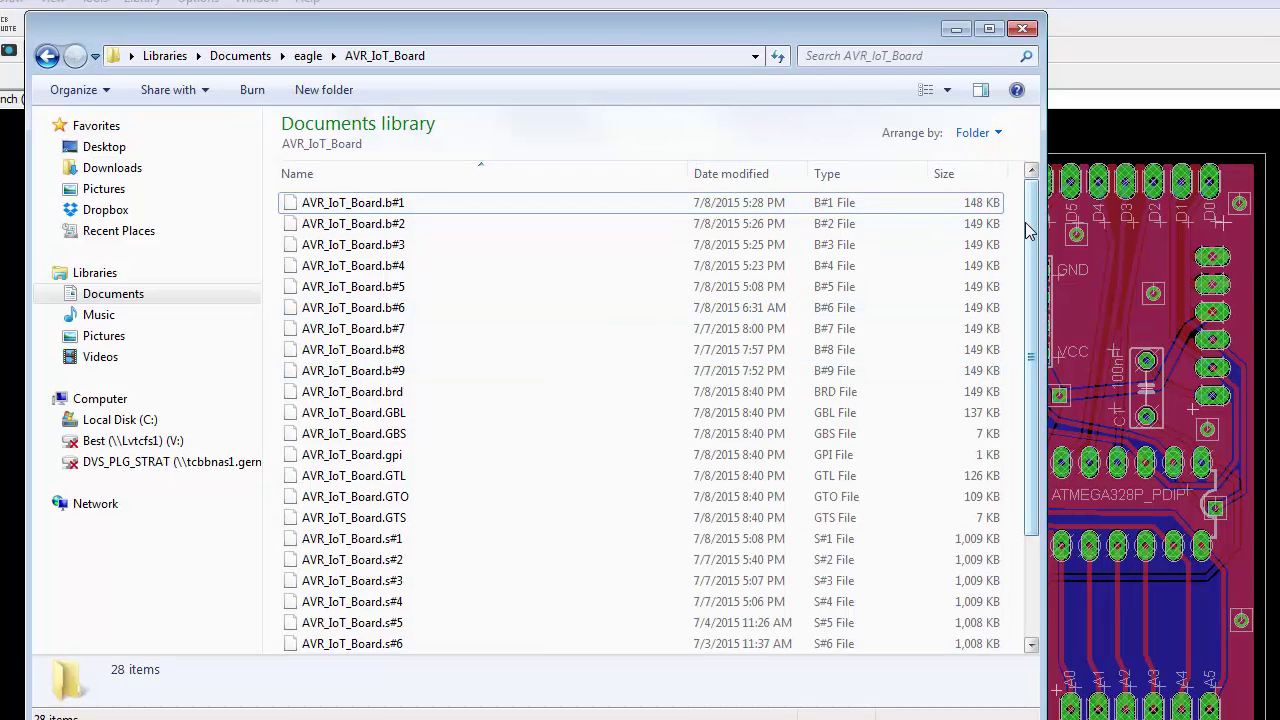
- In Windows Explorer, create a folder named "FT IoT Gerber" inside the AVR_IoT_Board project folder
right_click(507, 328)
mouse_move(580, 570)
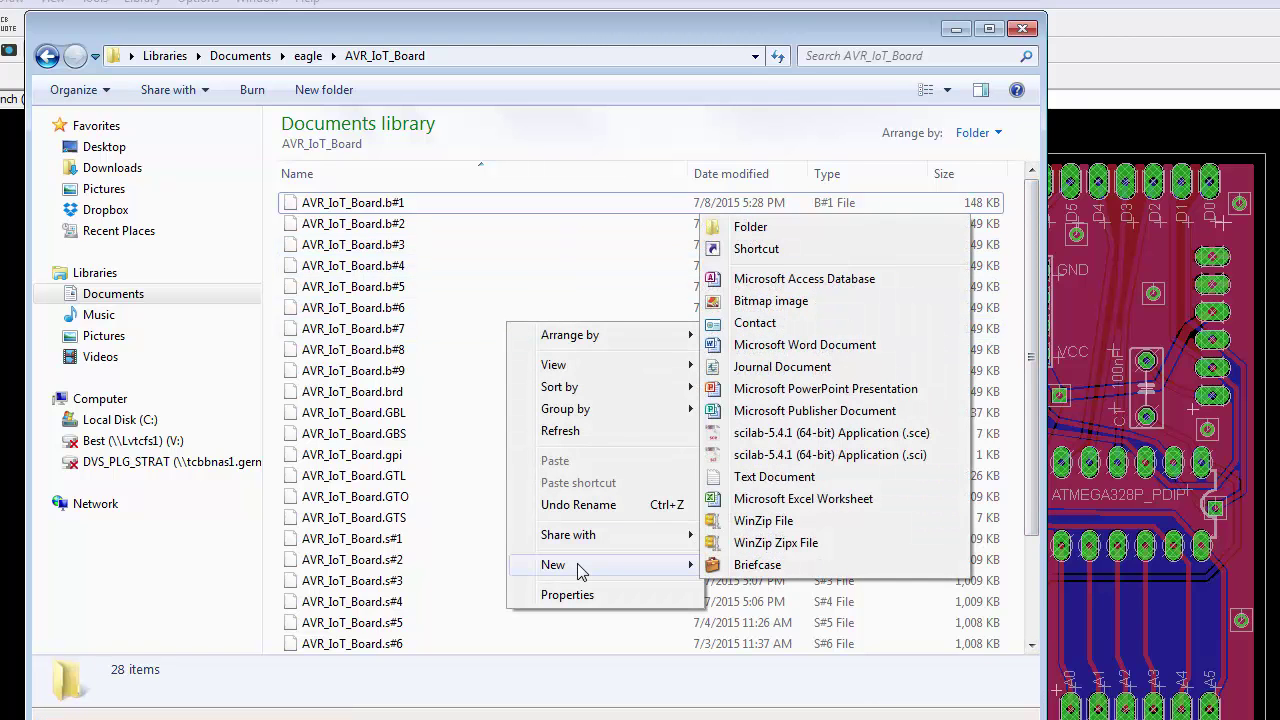
click(752, 228)
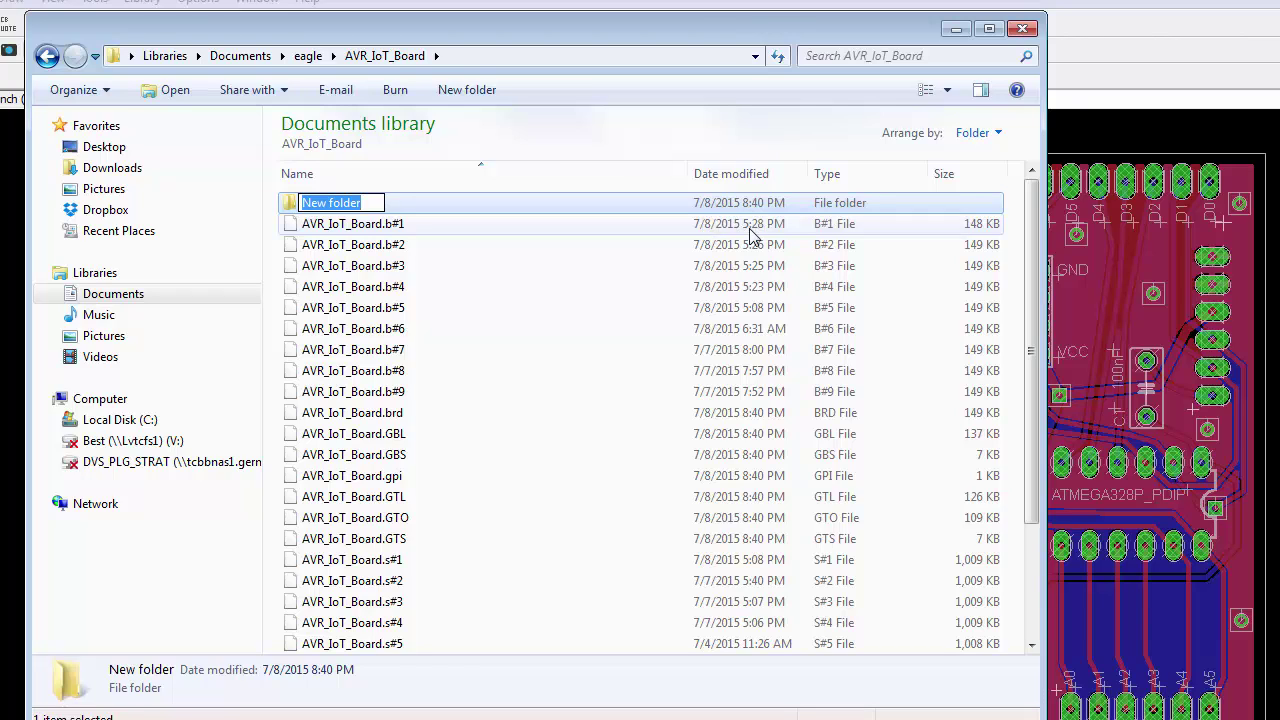
text(FT )
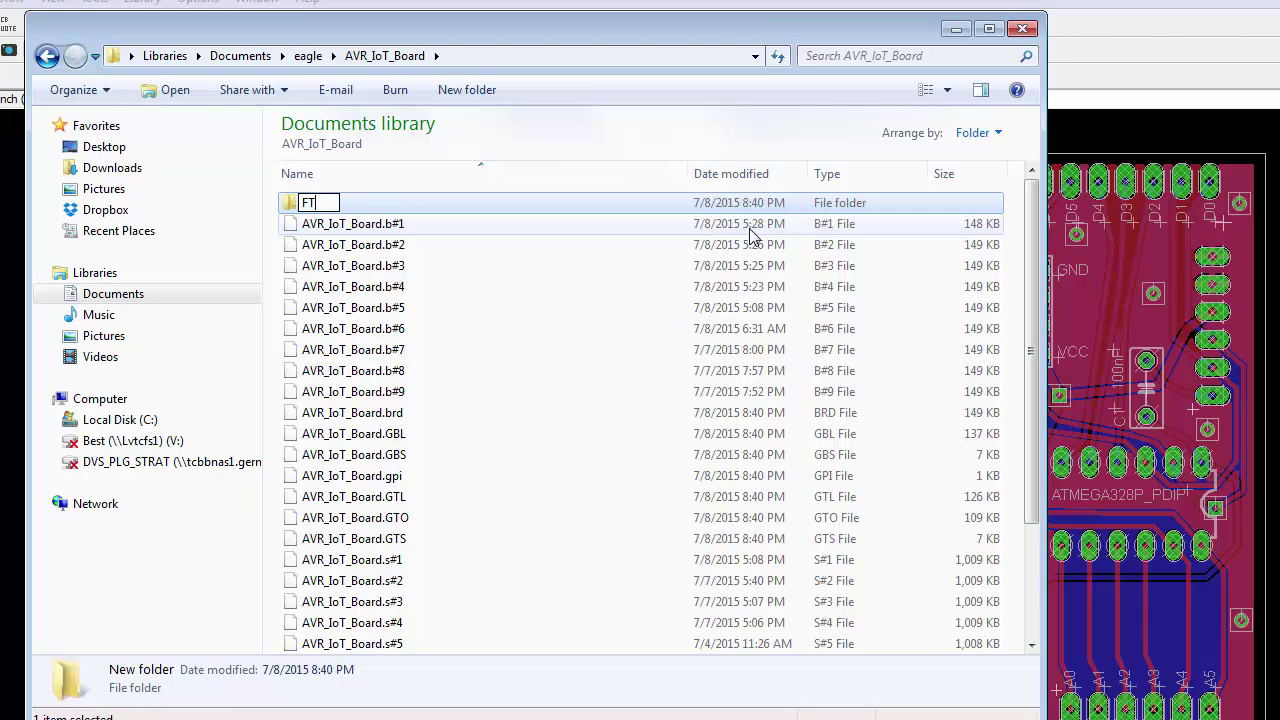
text(IoT Gerber)
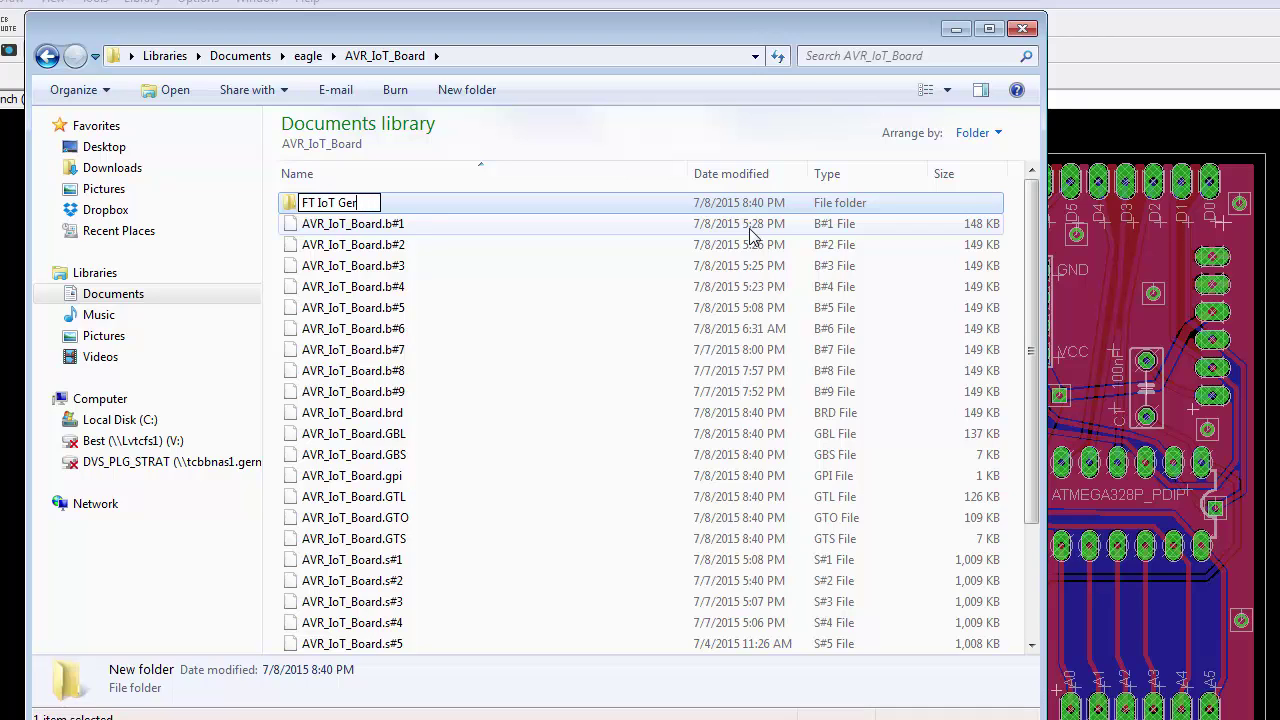
click(580, 395)
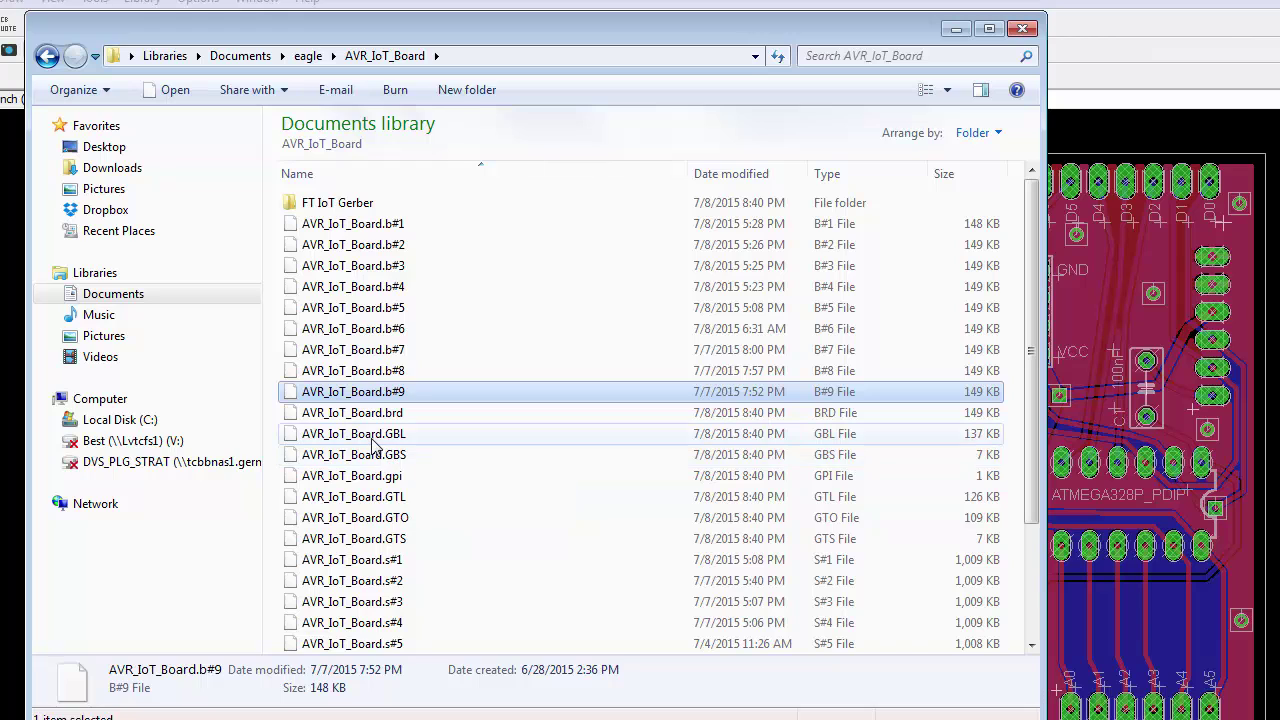
- Move the AVR_IoT_Board GBL, GBS, GTL, GTO and GTS files into the FT IoT Gerber folder
drag(378, 441, 382, 214)
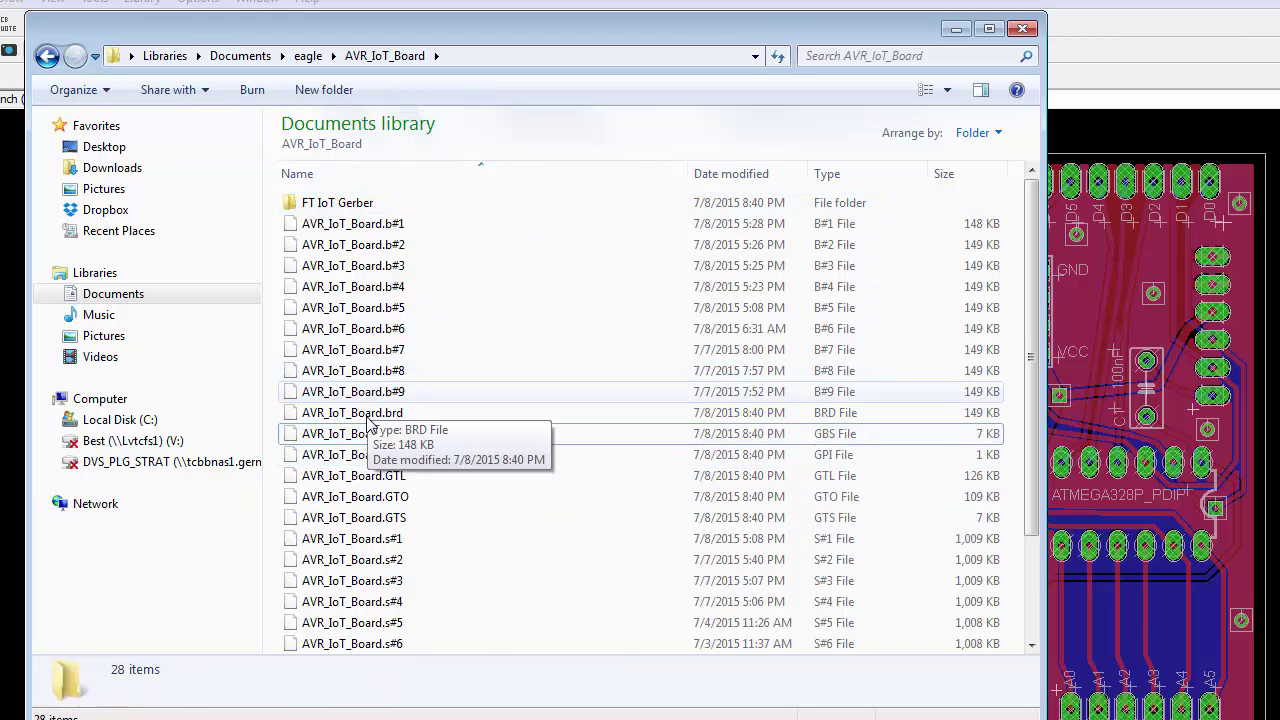
drag(362, 447, 355, 213)
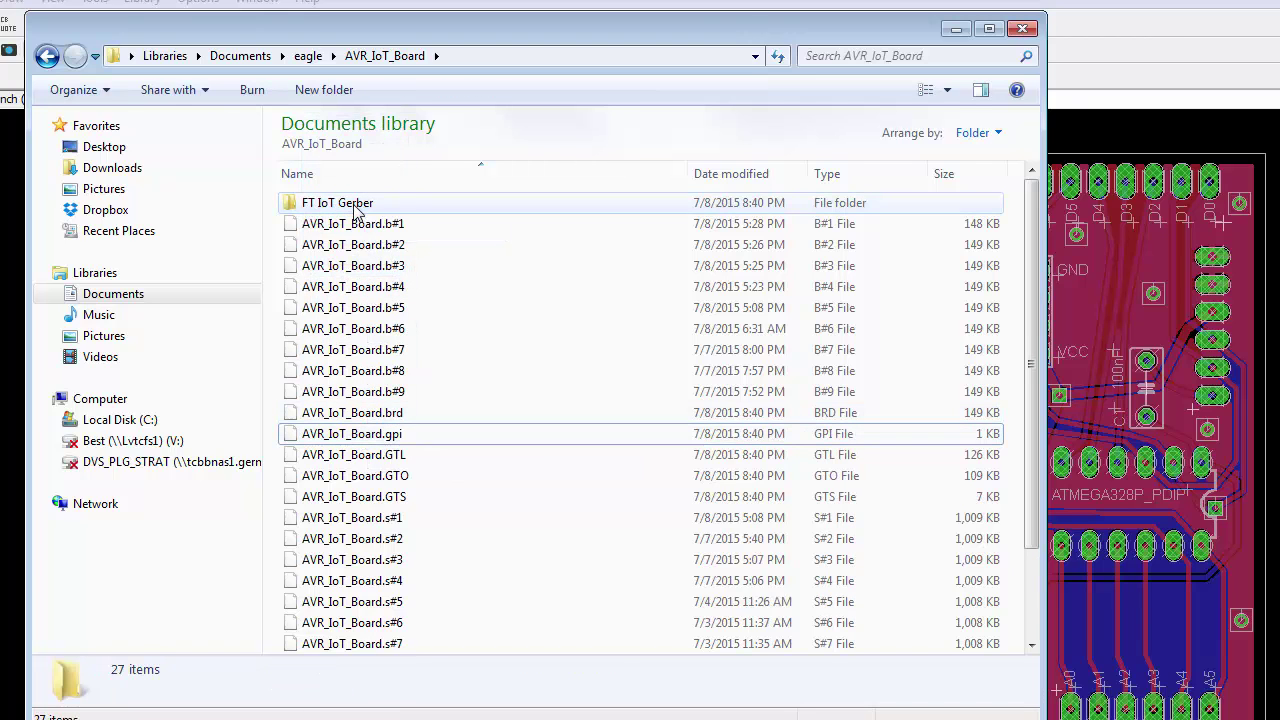
click(388, 458)
drag(390, 460, 366, 205)
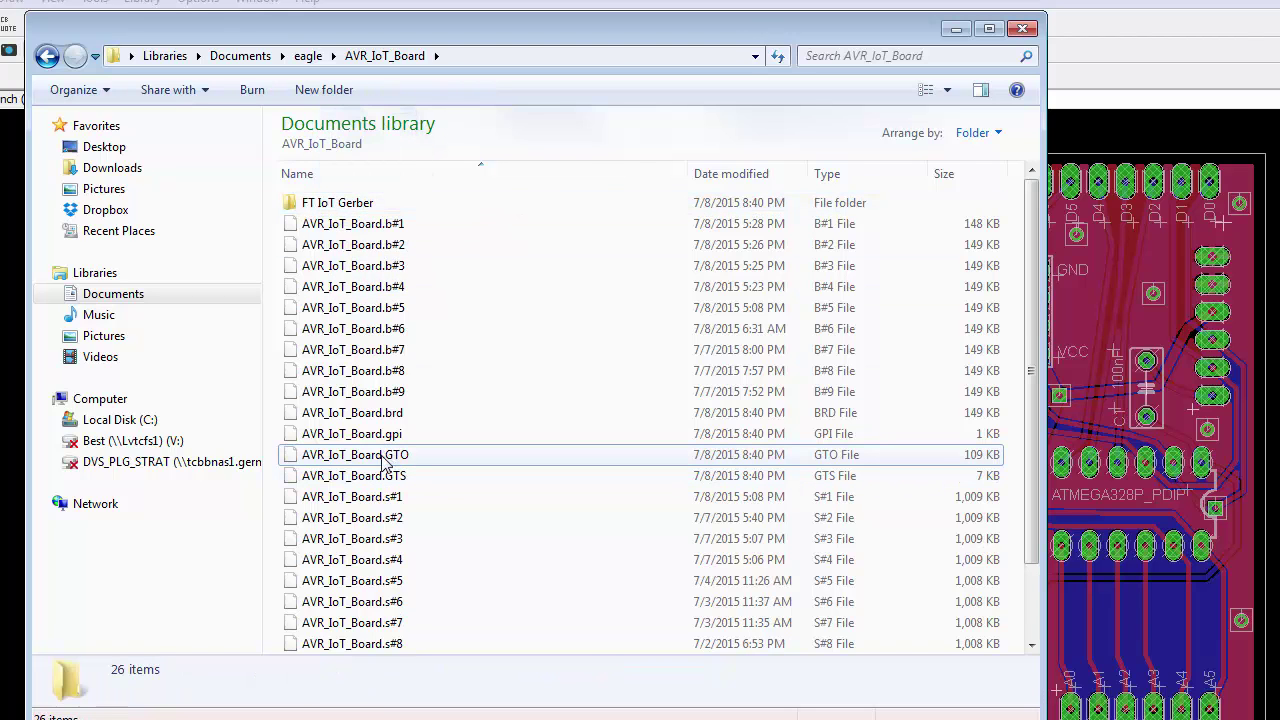
drag(381, 456, 352, 205)
drag(375, 455, 358, 212)
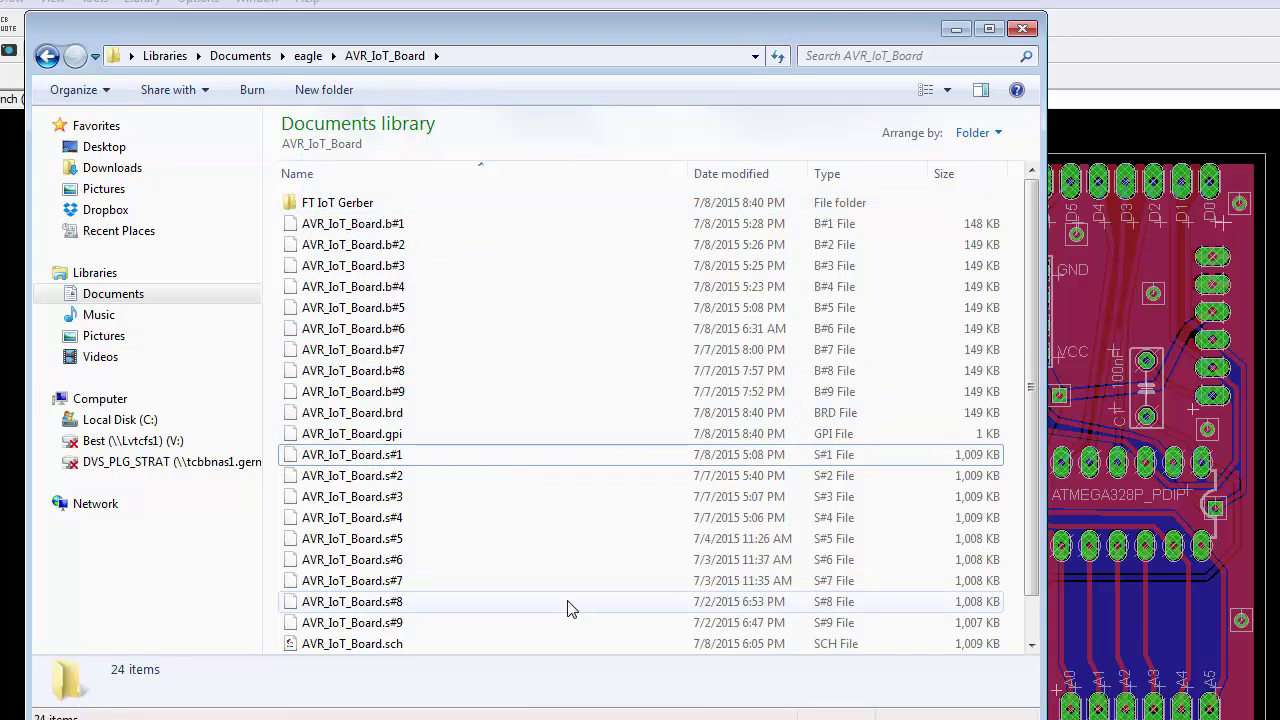
- Add the AVR_IoT_Board.TXT drill file to the FT IoT Gerber folder
click(1032, 645)
click(1032, 645)
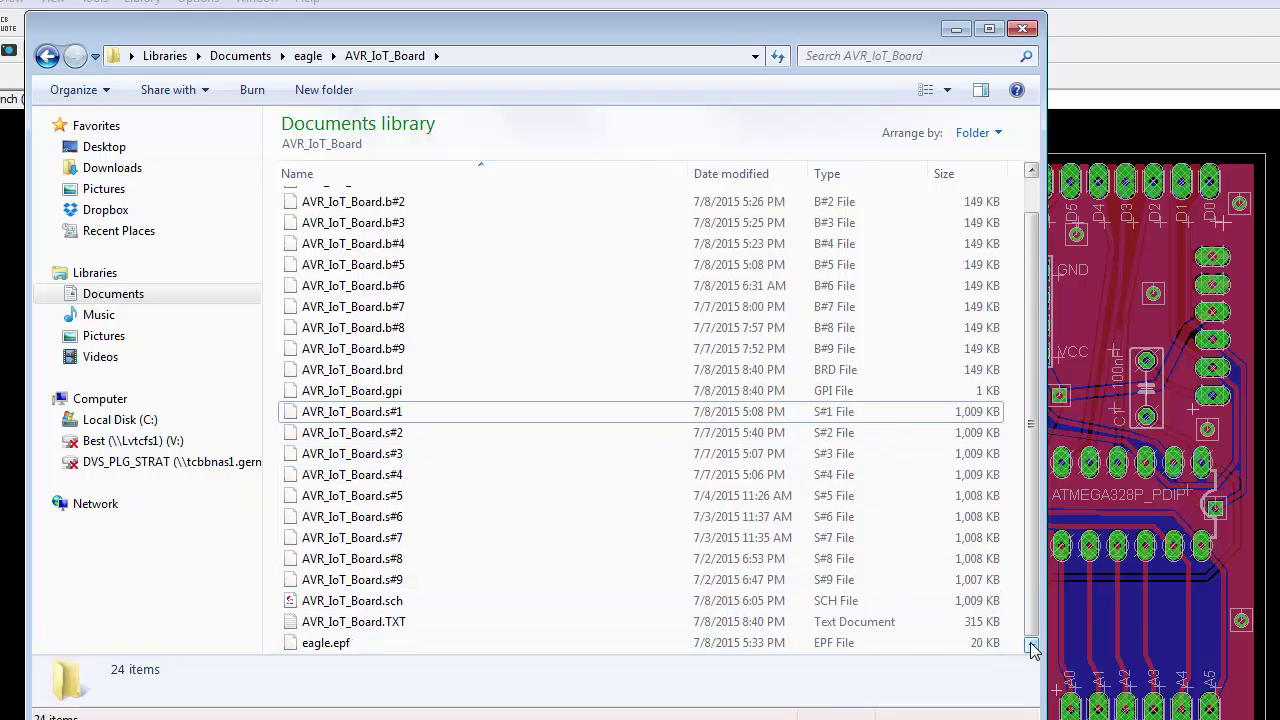
click(378, 628)
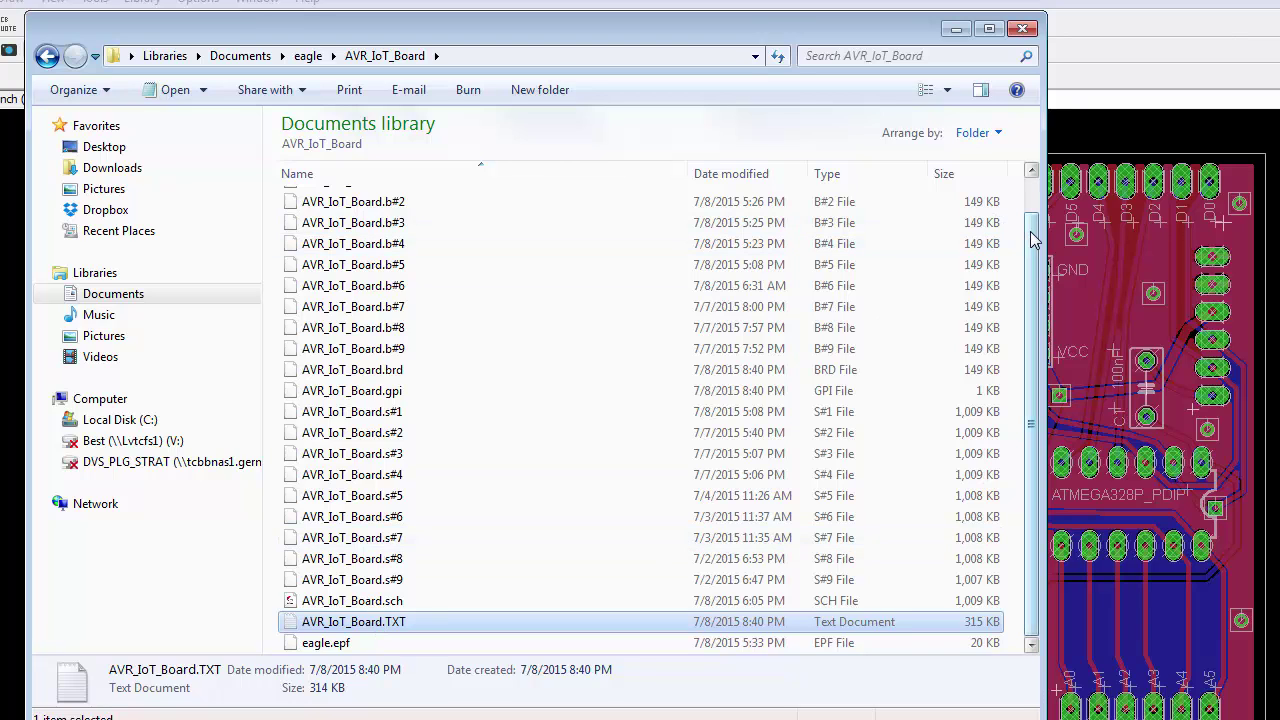
scroll(1025, 233, up, 1)
double_click(372, 205)
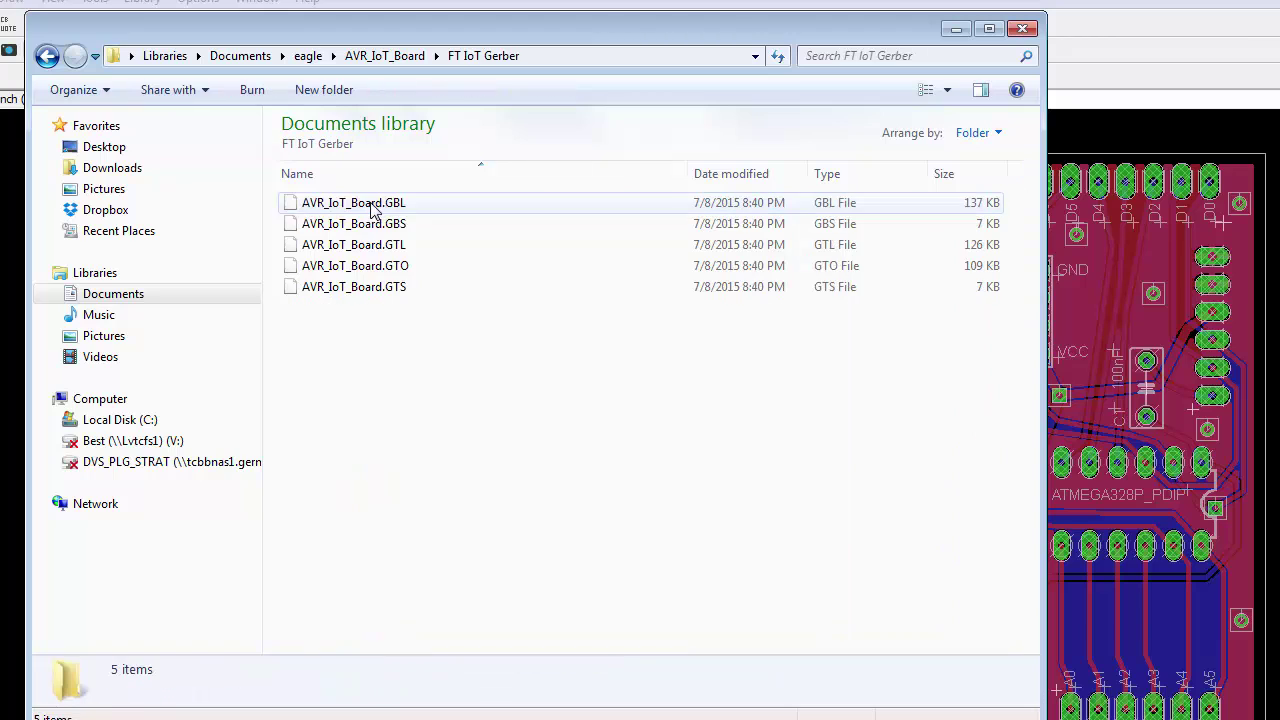
key(ctrl+v)
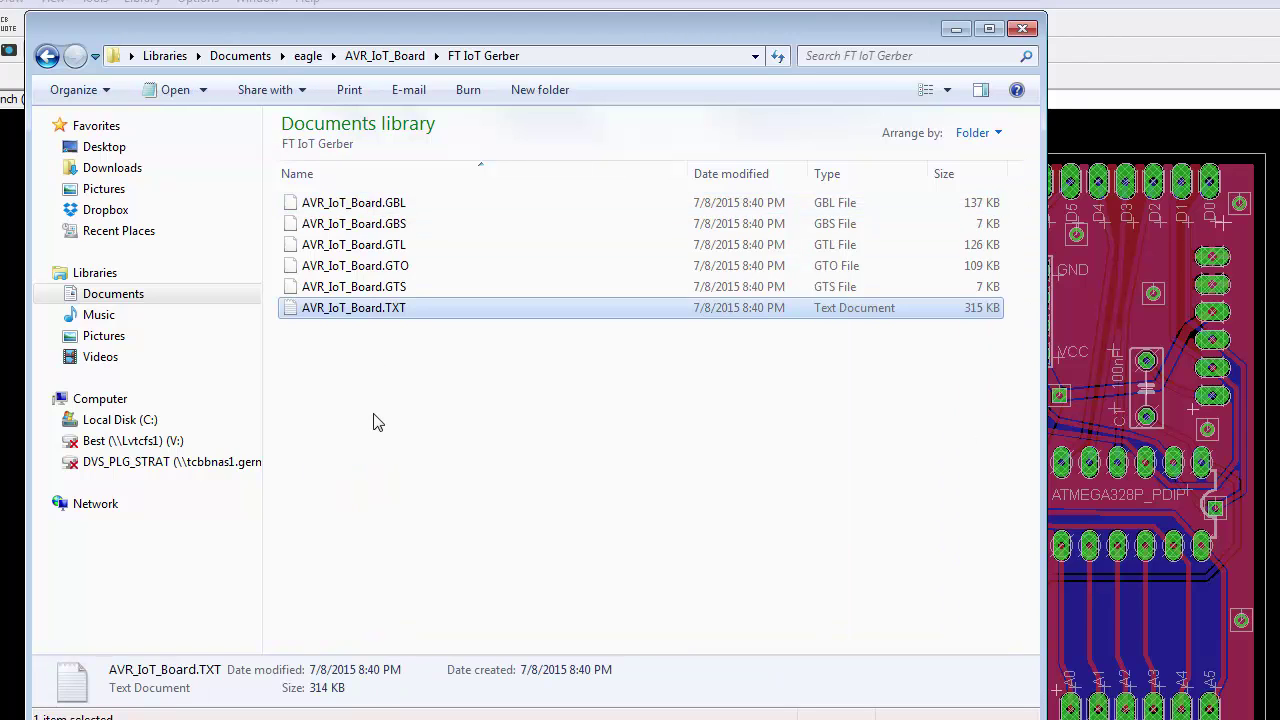
- Compress the FT IoT Gerber folder into a zip file of the same name inside the AVR_IoT_Board folder
click(400, 56)
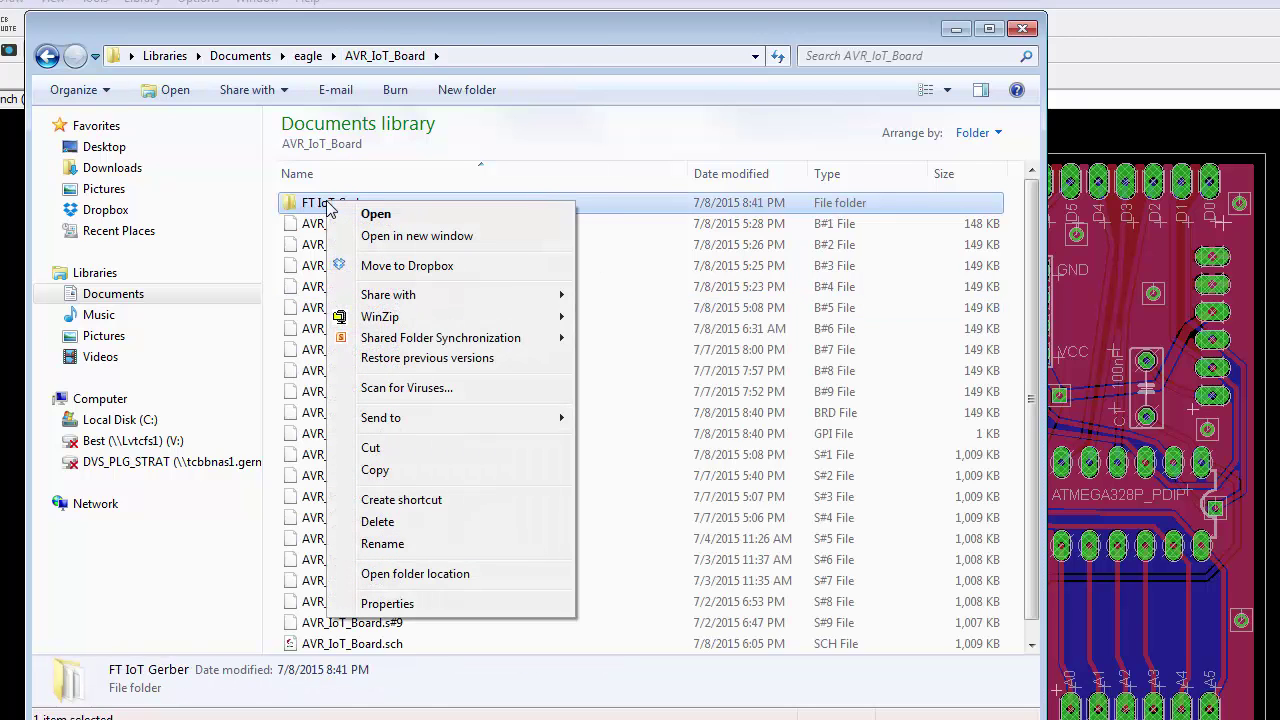
right_click(330, 208)
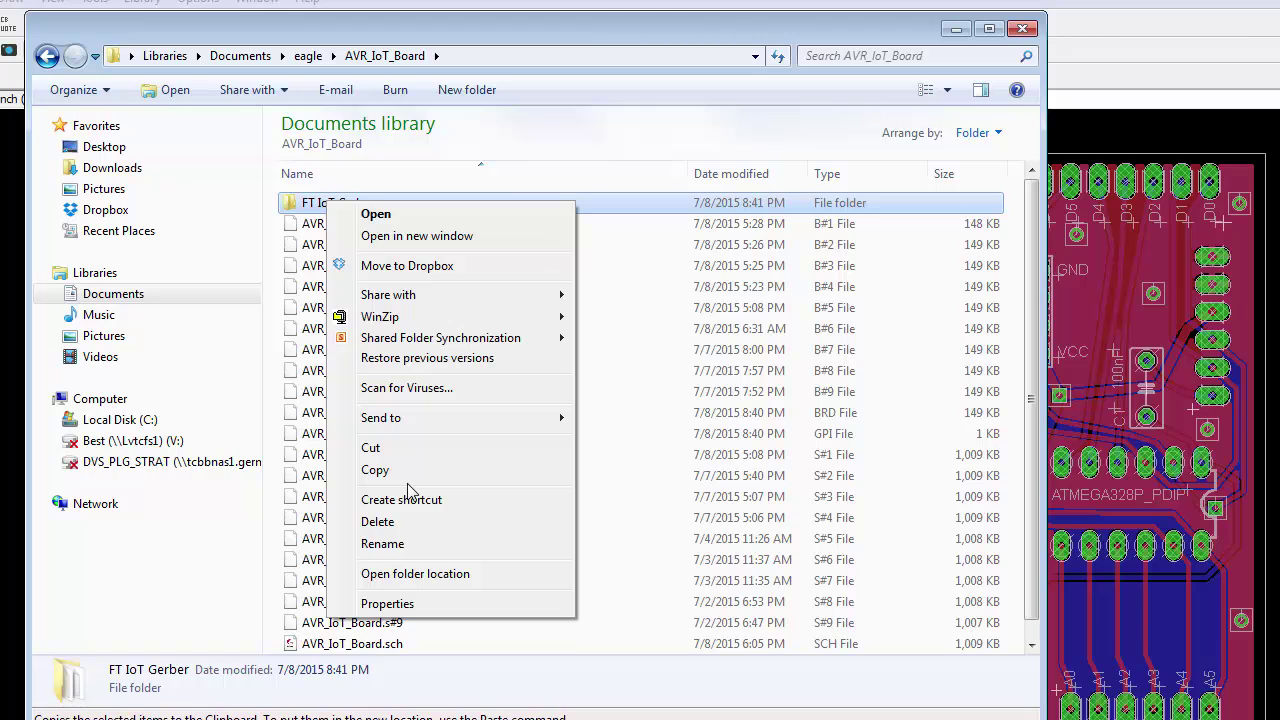
mouse_move(430, 318)
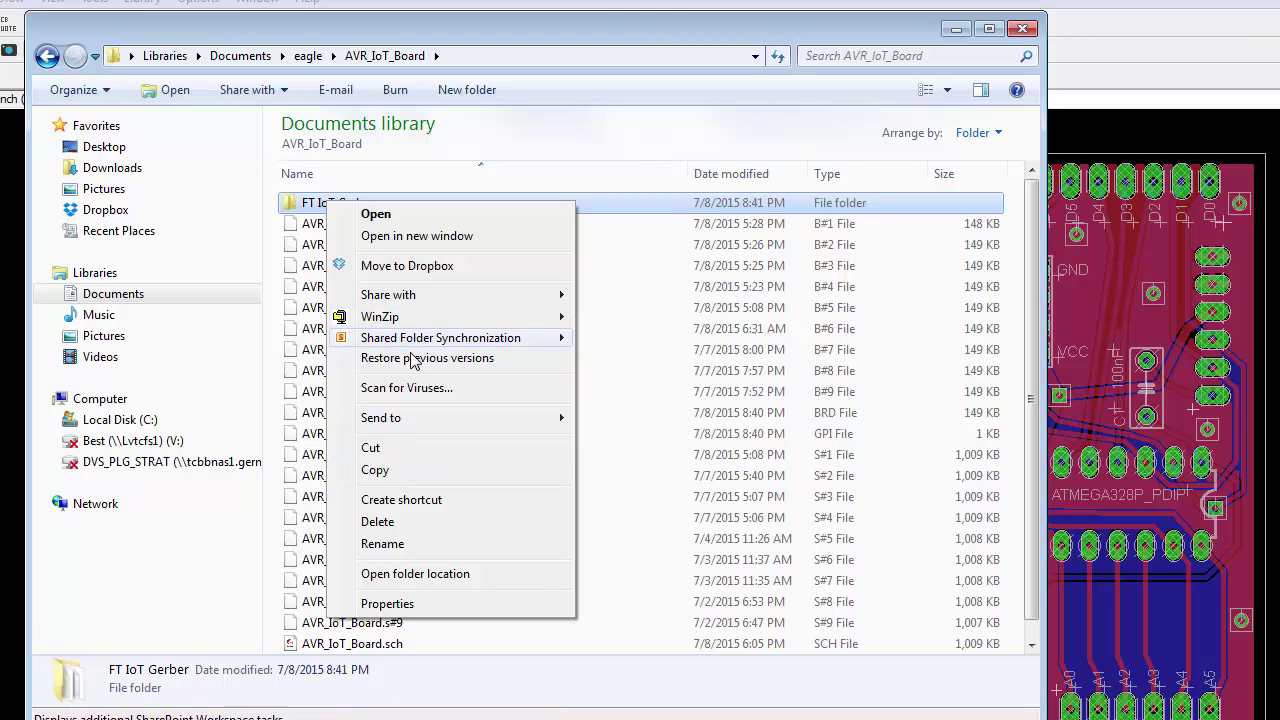
mouse_move(390, 417)
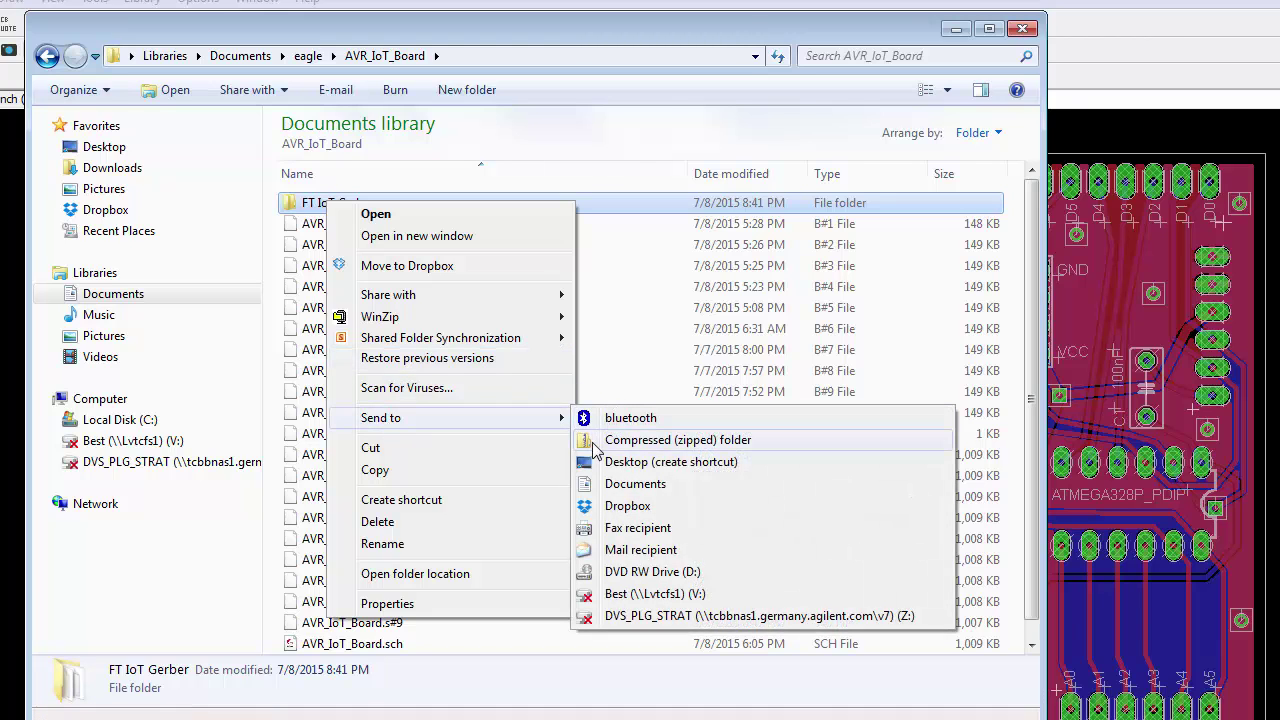
click(597, 444)
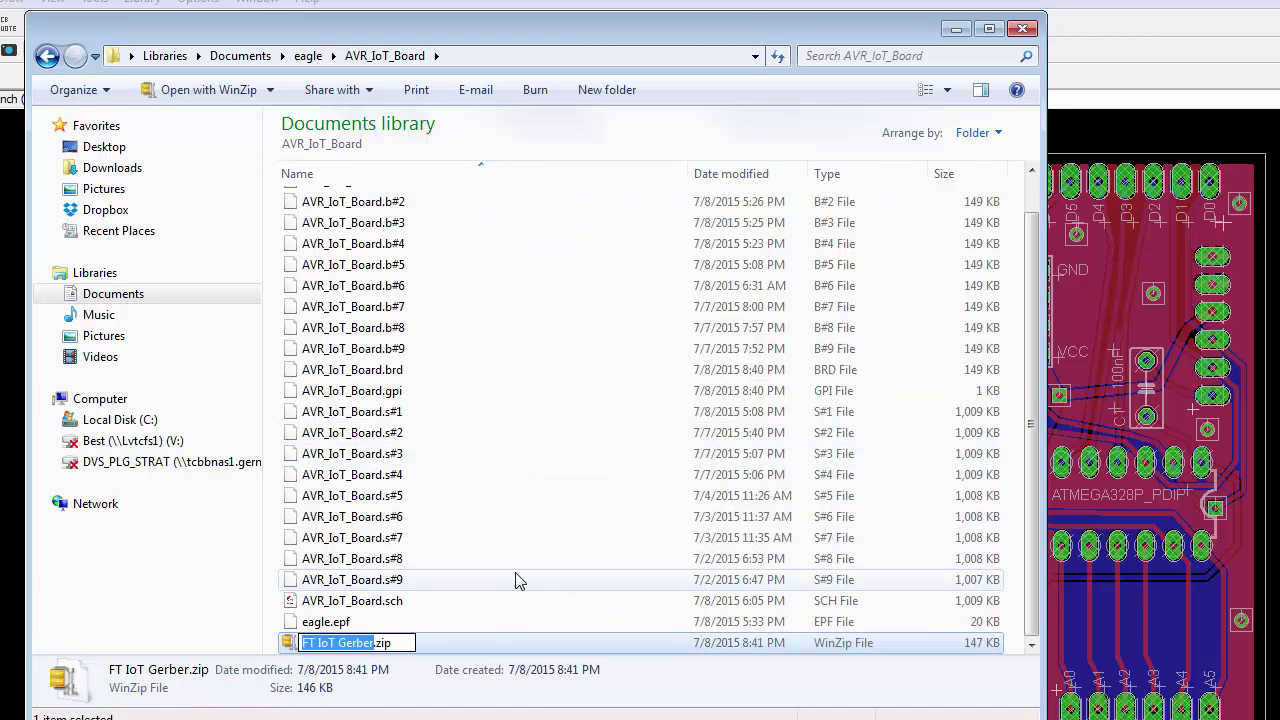
click(481, 627)
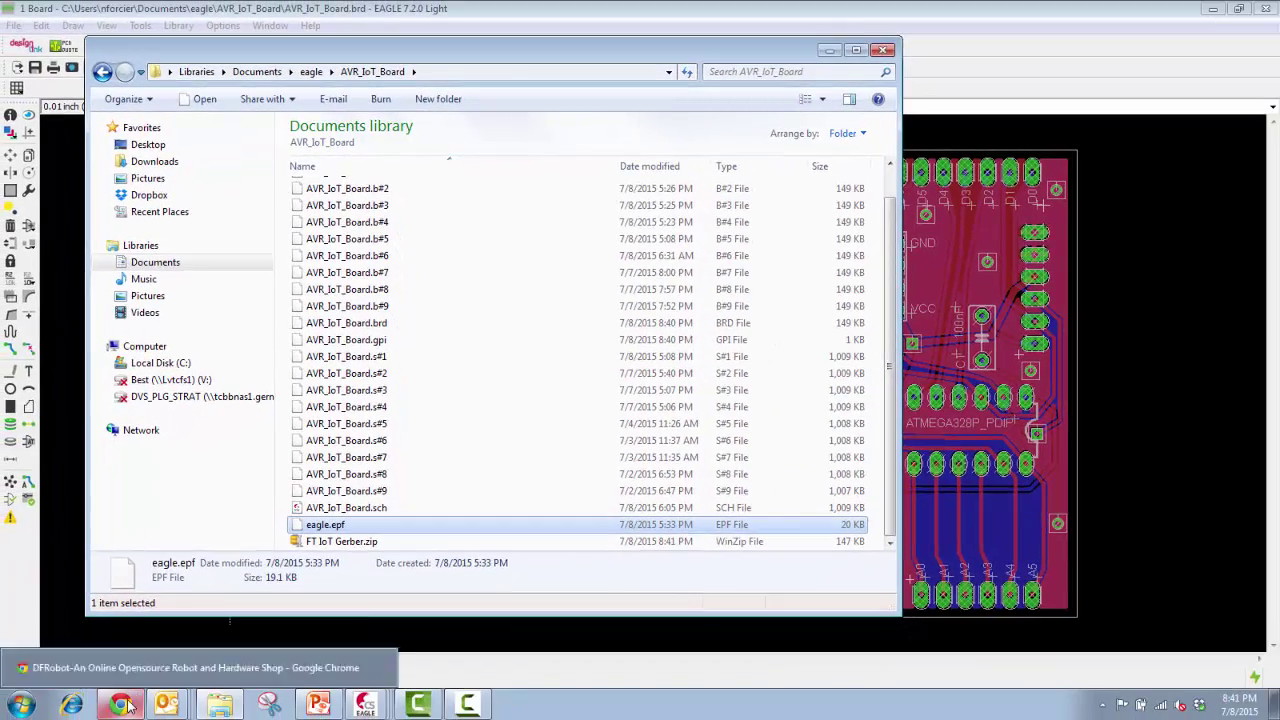
- Switch to Chrome and open the 2 Layer PCB 10cm x 10cm Max product from DFRobot's PCB Service category
click(124, 705)
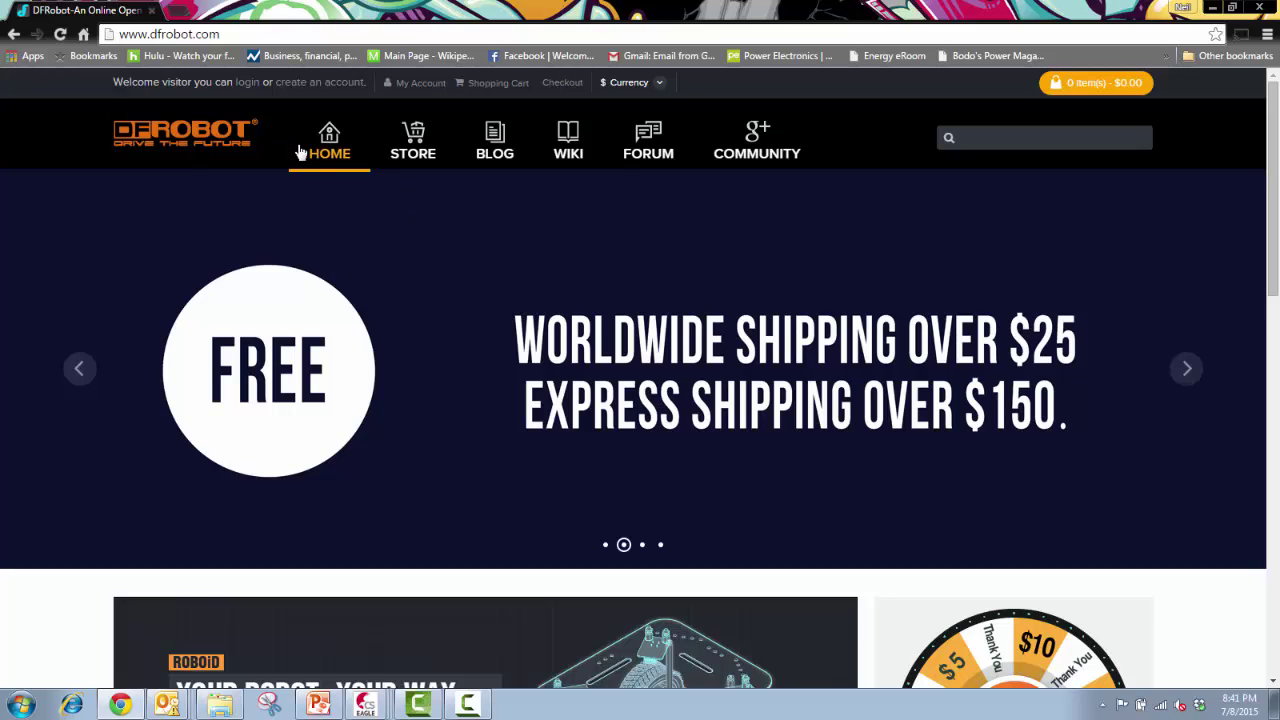
mouse_move(405, 155)
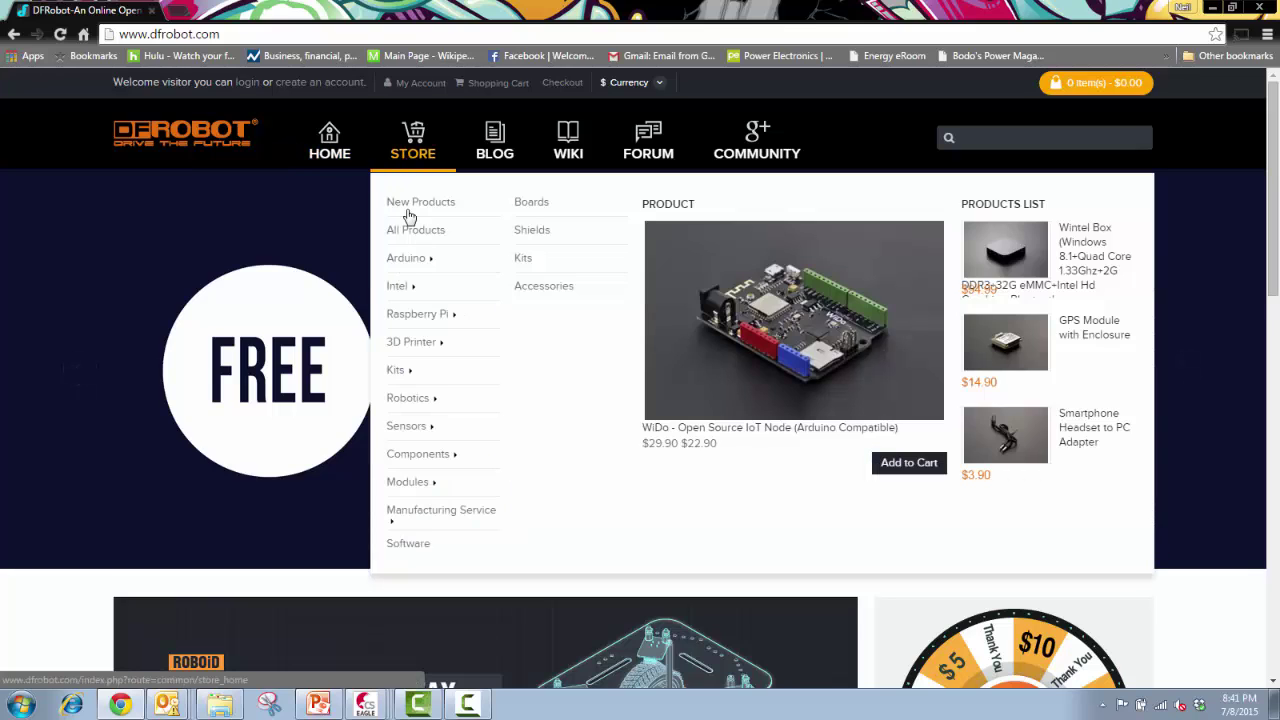
mouse_move(396, 510)
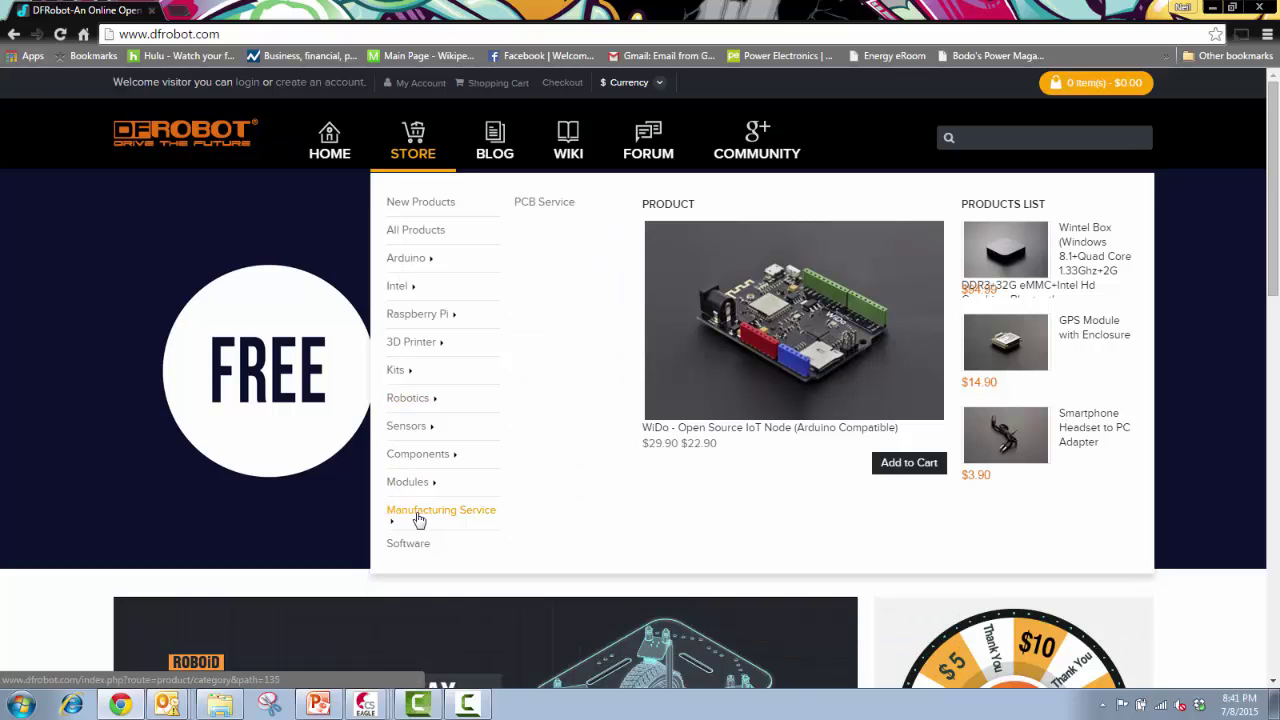
click(555, 210)
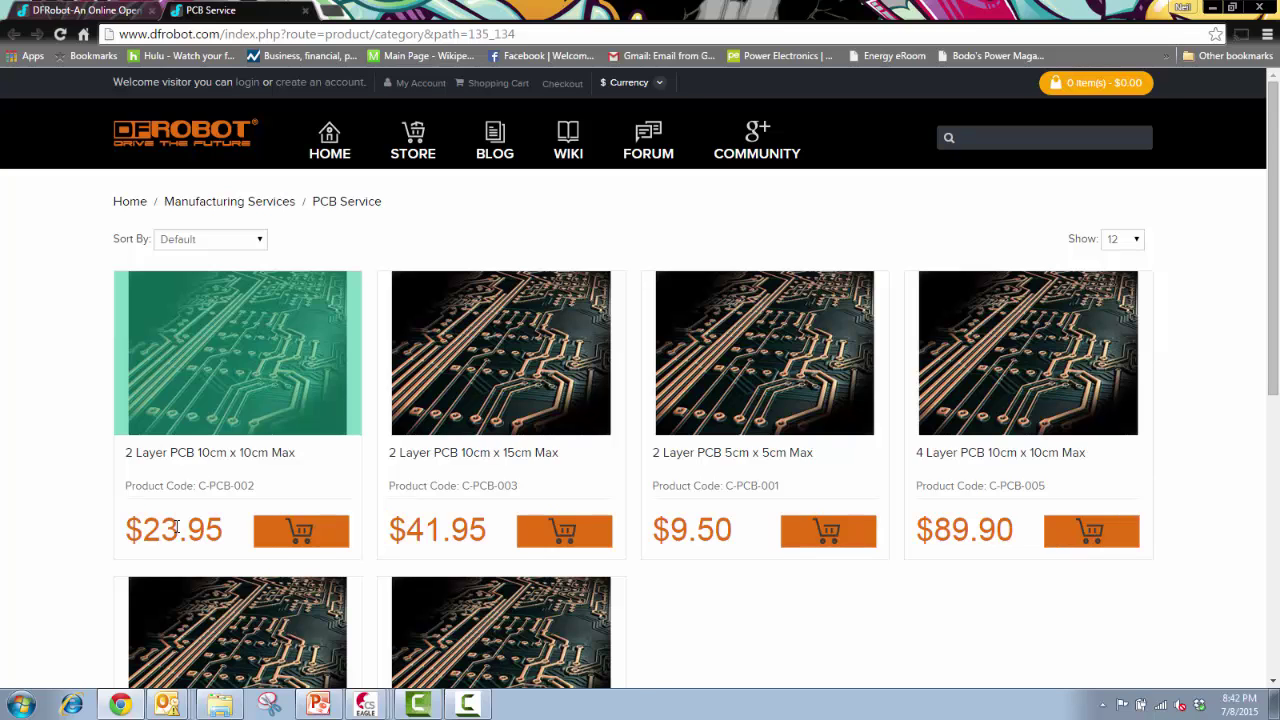
click(248, 382)
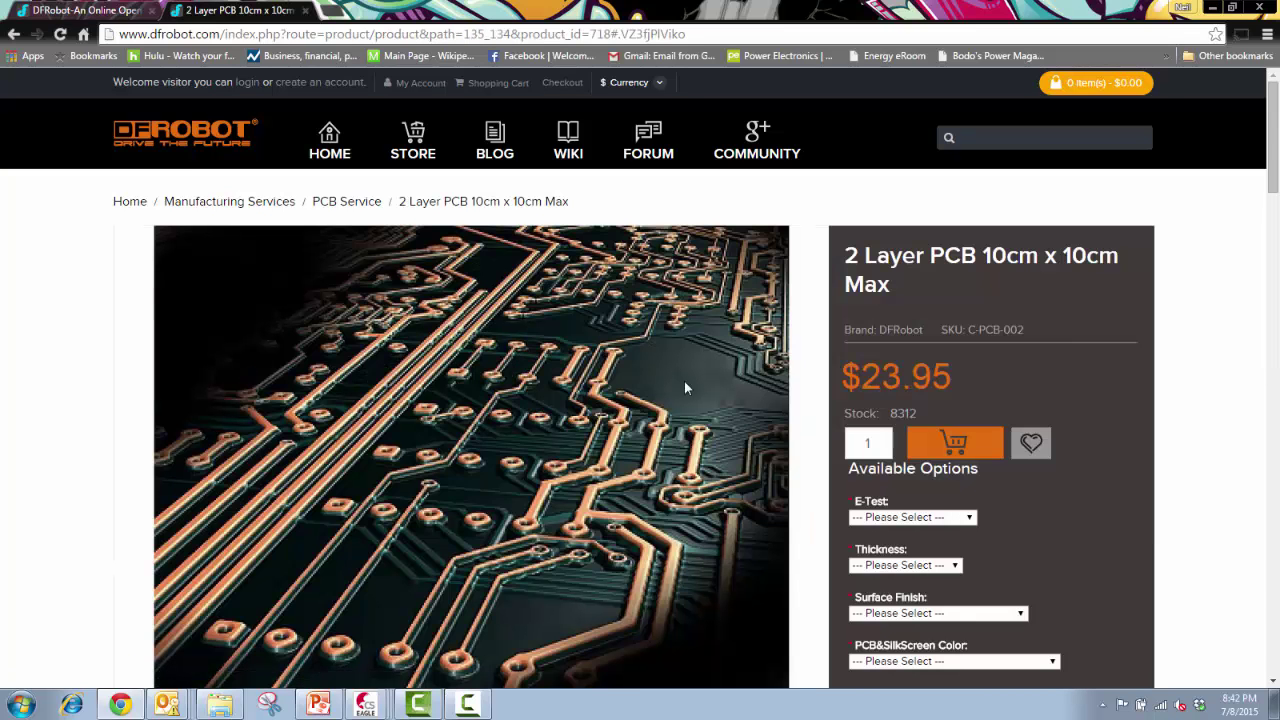
- Choose 50% E-Test, a 1.2 MM thickness and HASL surface finish for the PCB order
drag(1274, 155, 1276, 175)
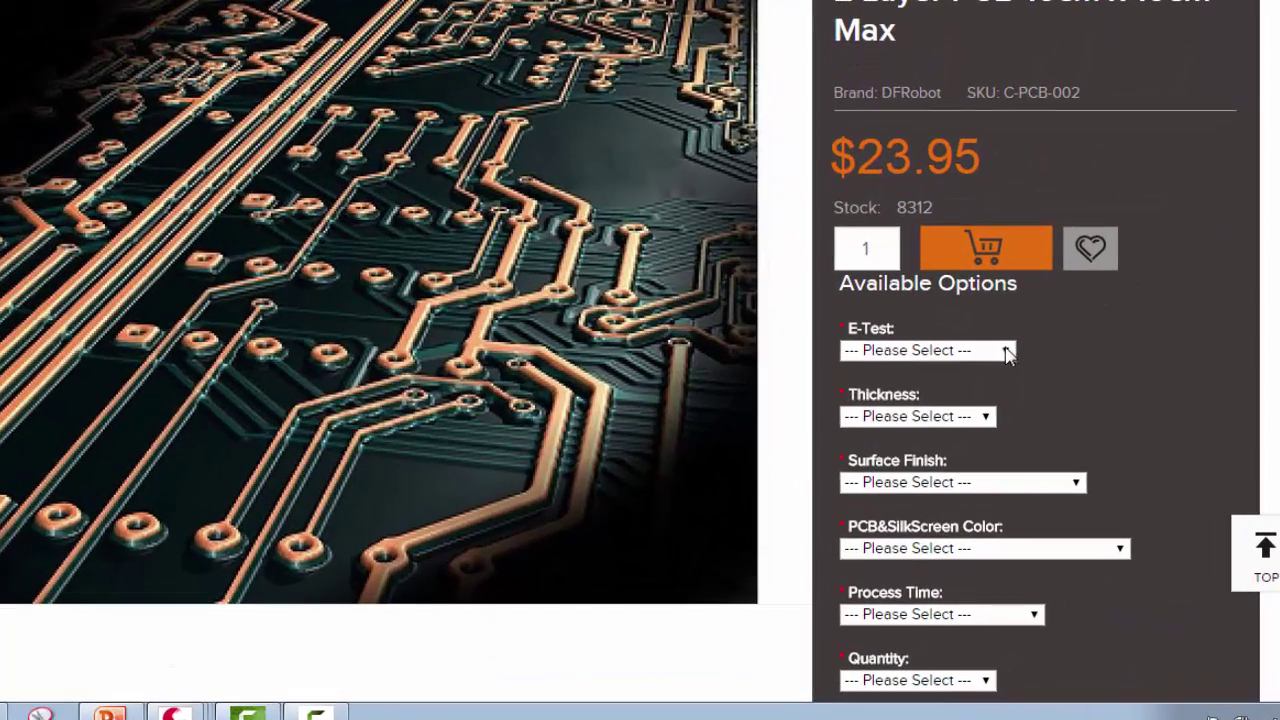
click(969, 408)
click(918, 391)
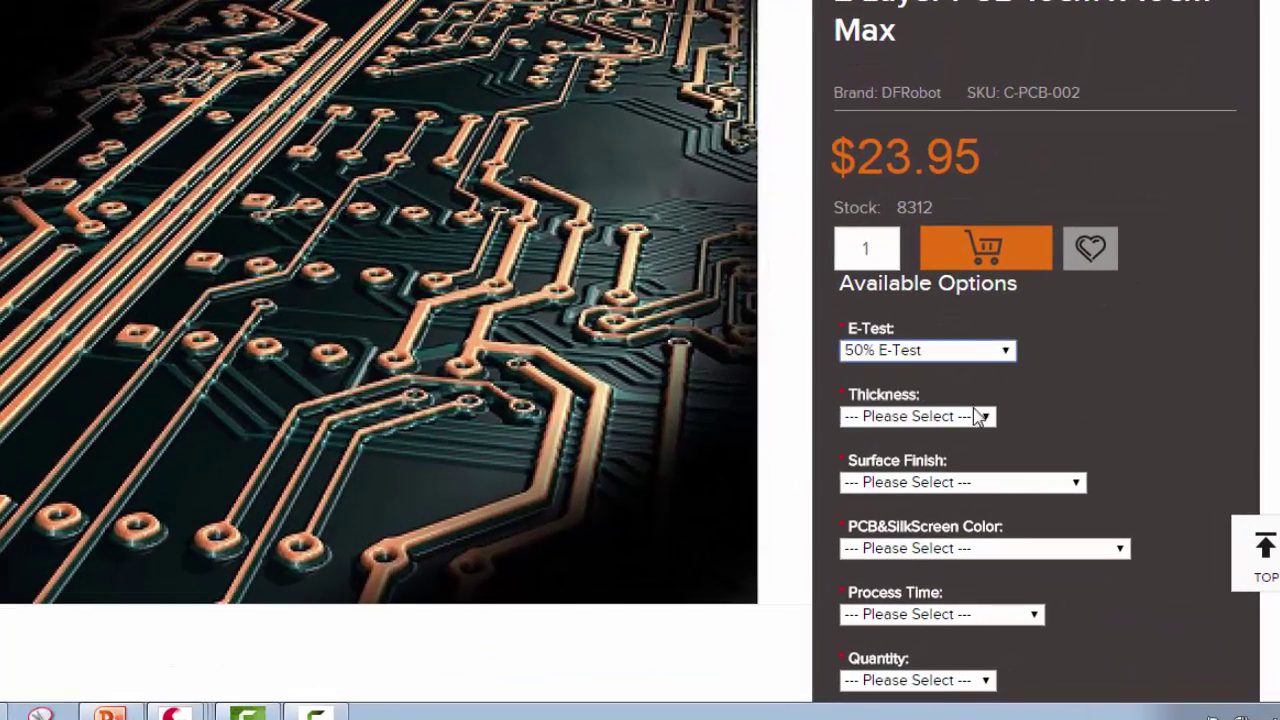
click(985, 418)
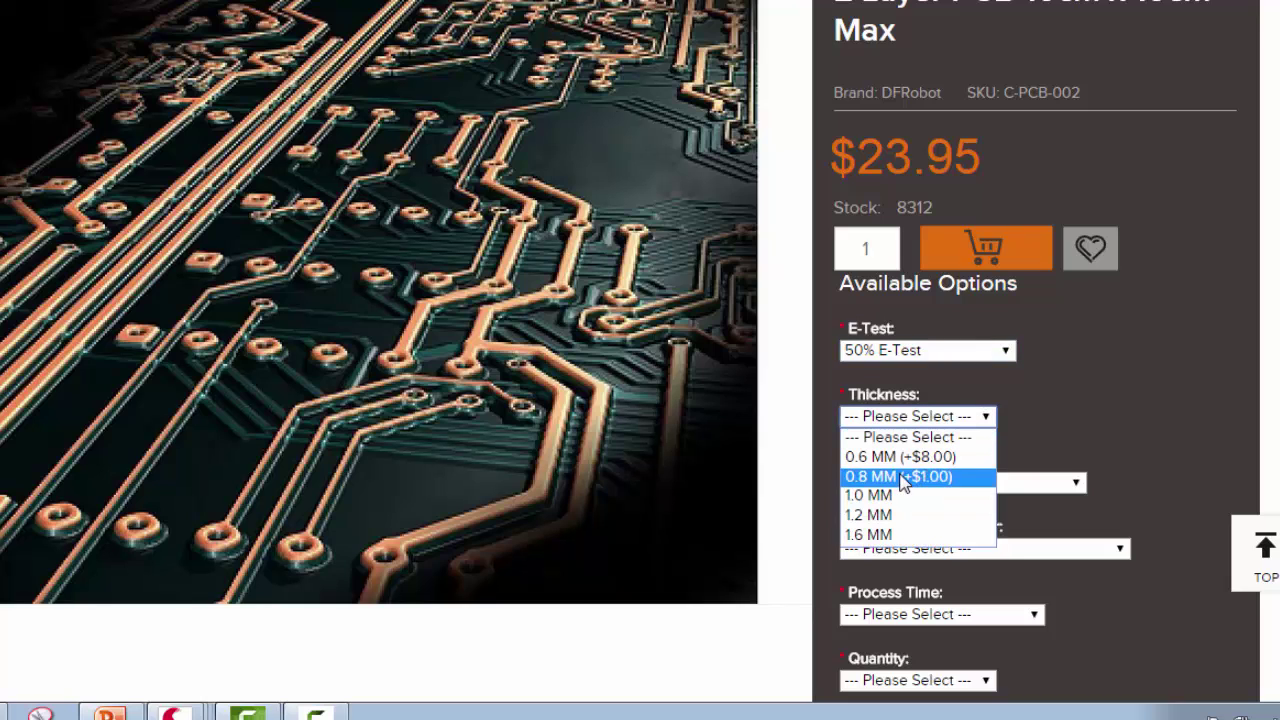
click(880, 515)
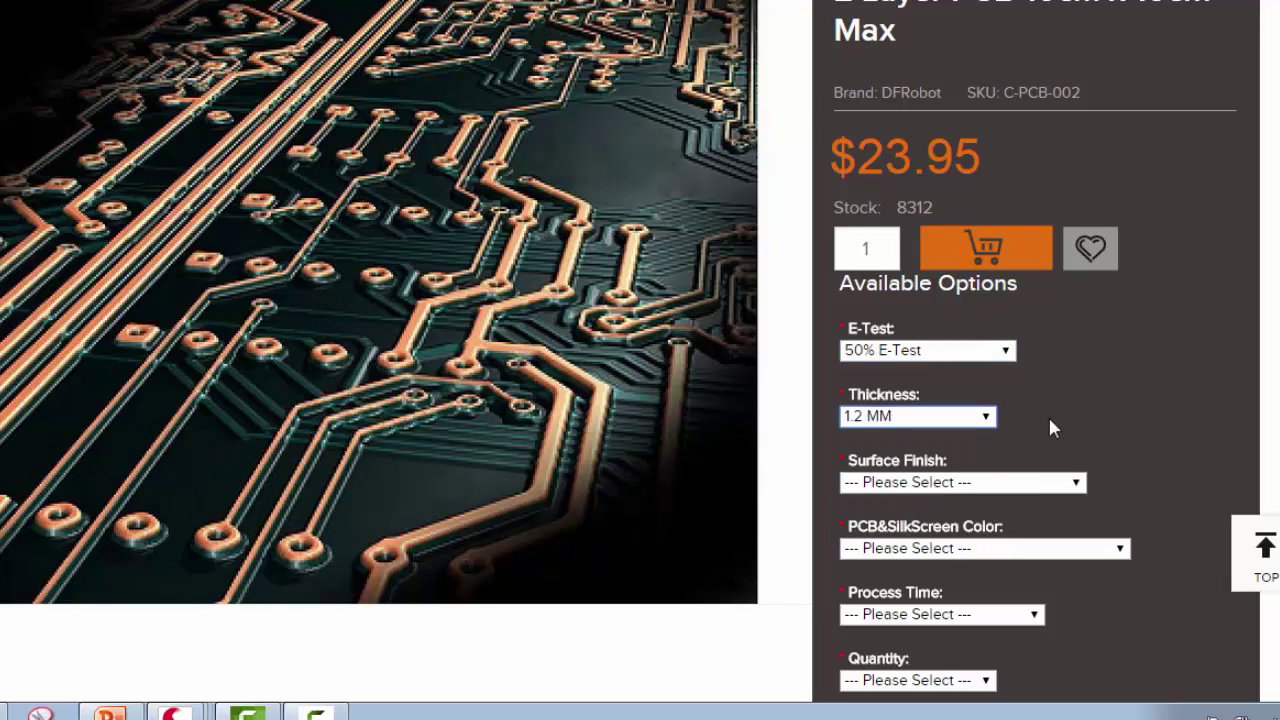
click(1077, 482)
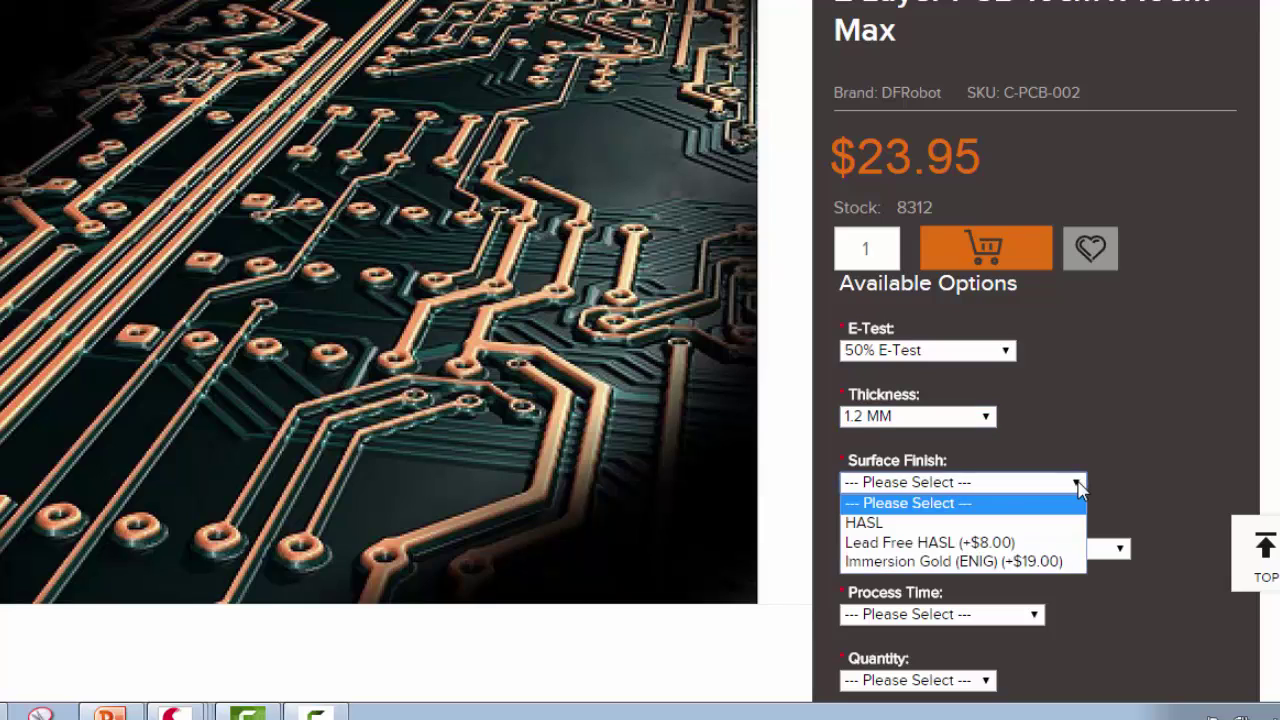
click(877, 524)
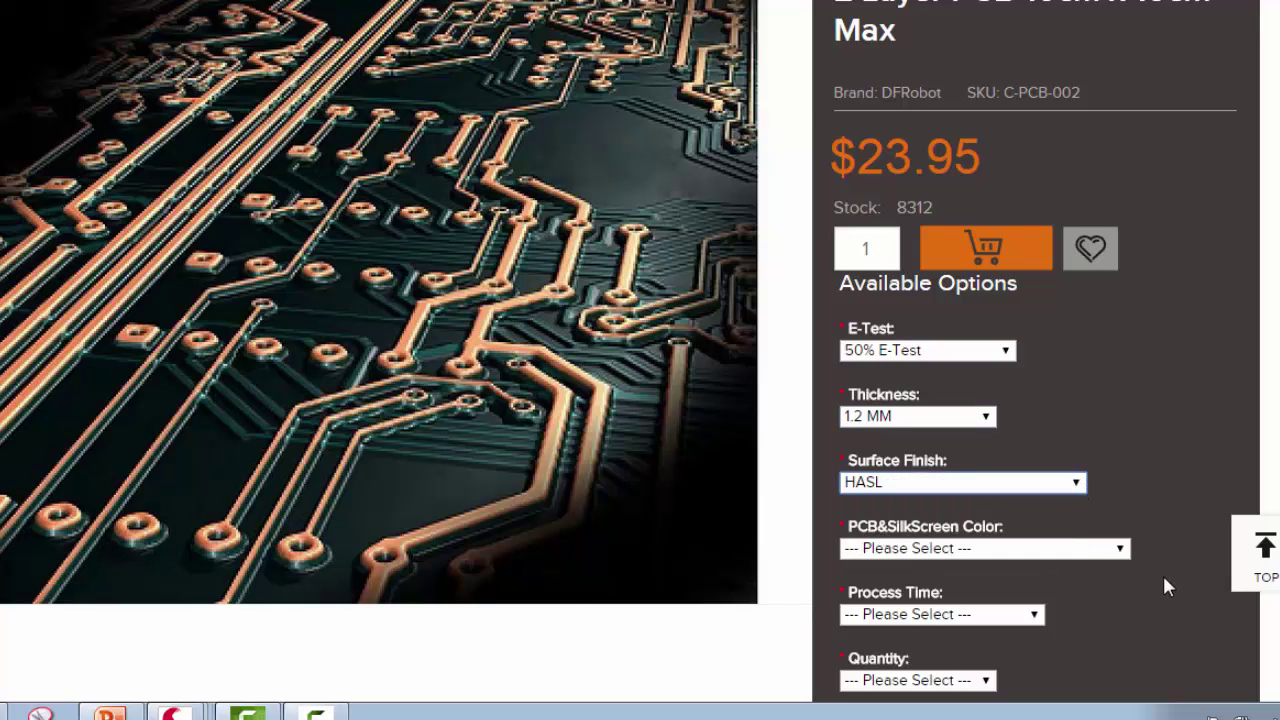
- Choose a yellow PCB with white silkscreen, 5 working days process time, quantity 10 and 1 copy in 1 PCB
click(1120, 549)
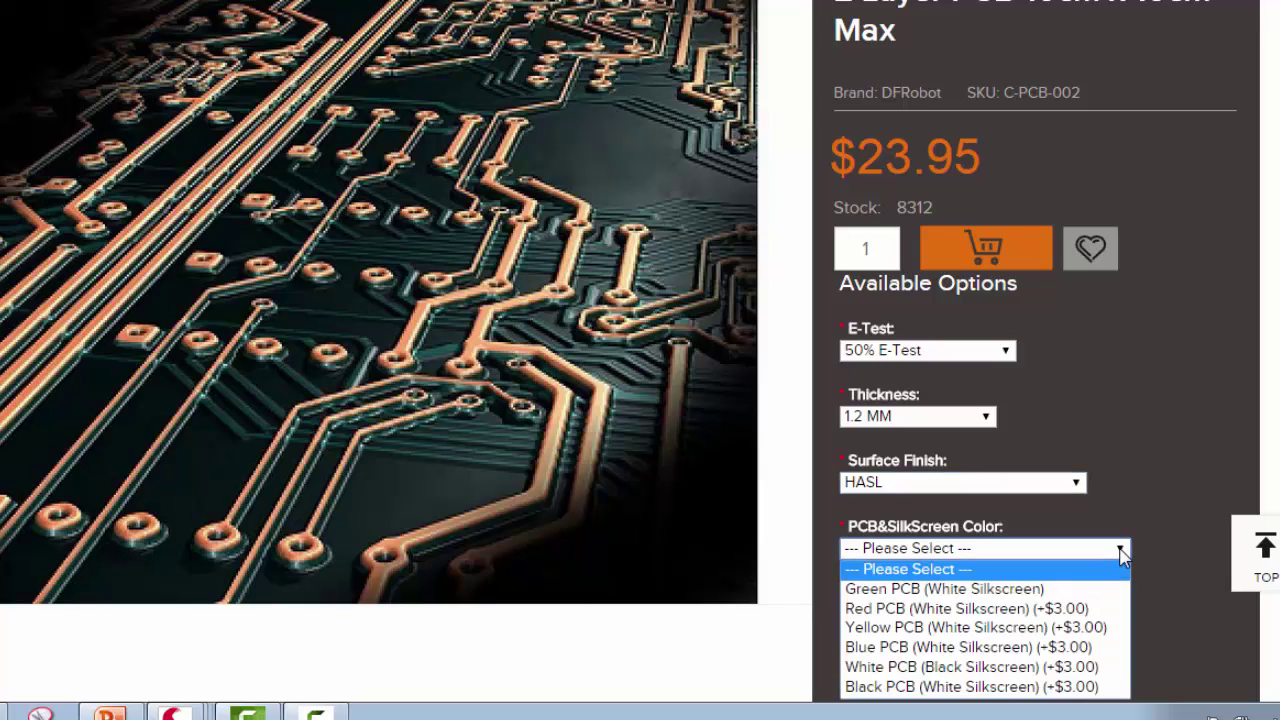
click(882, 629)
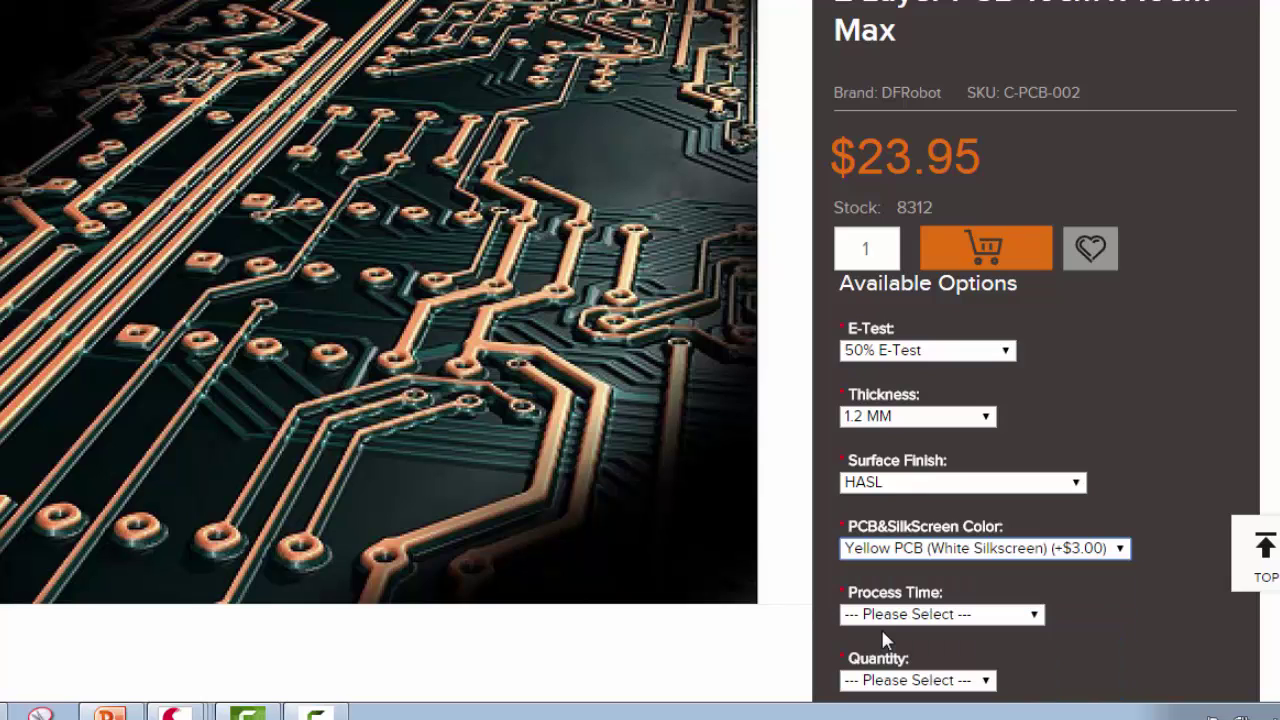
click(1033, 615)
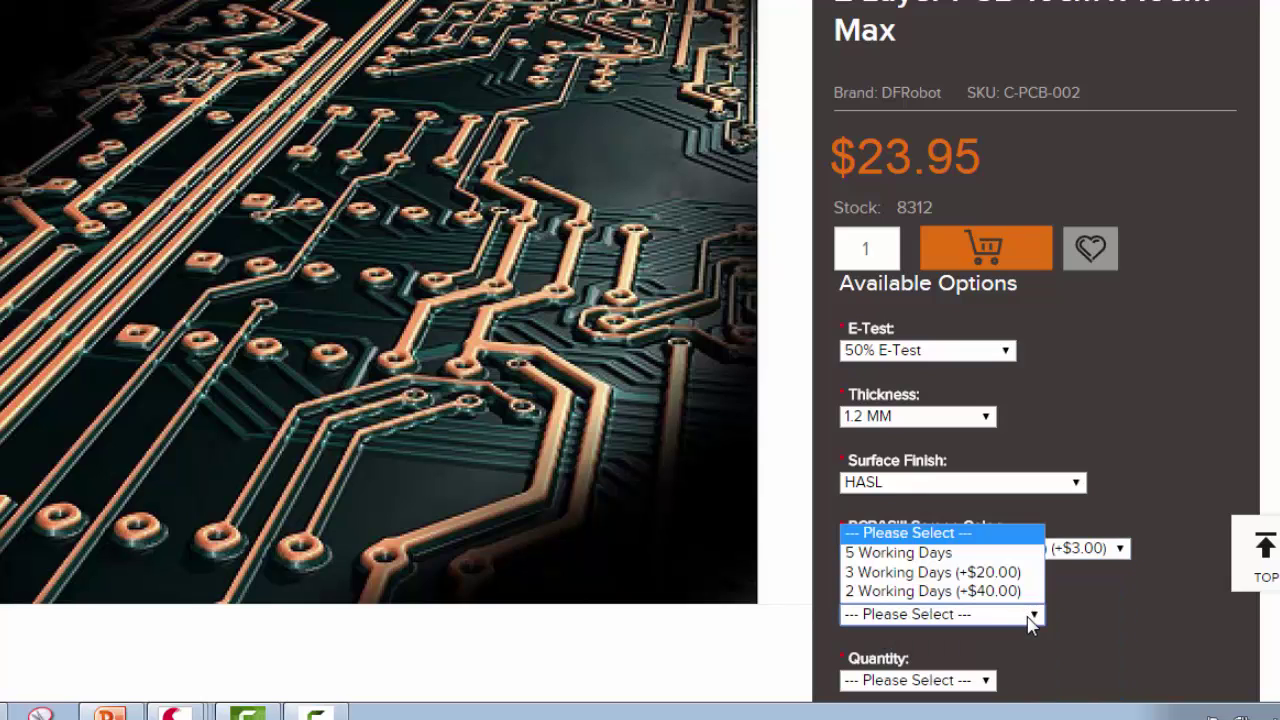
click(905, 556)
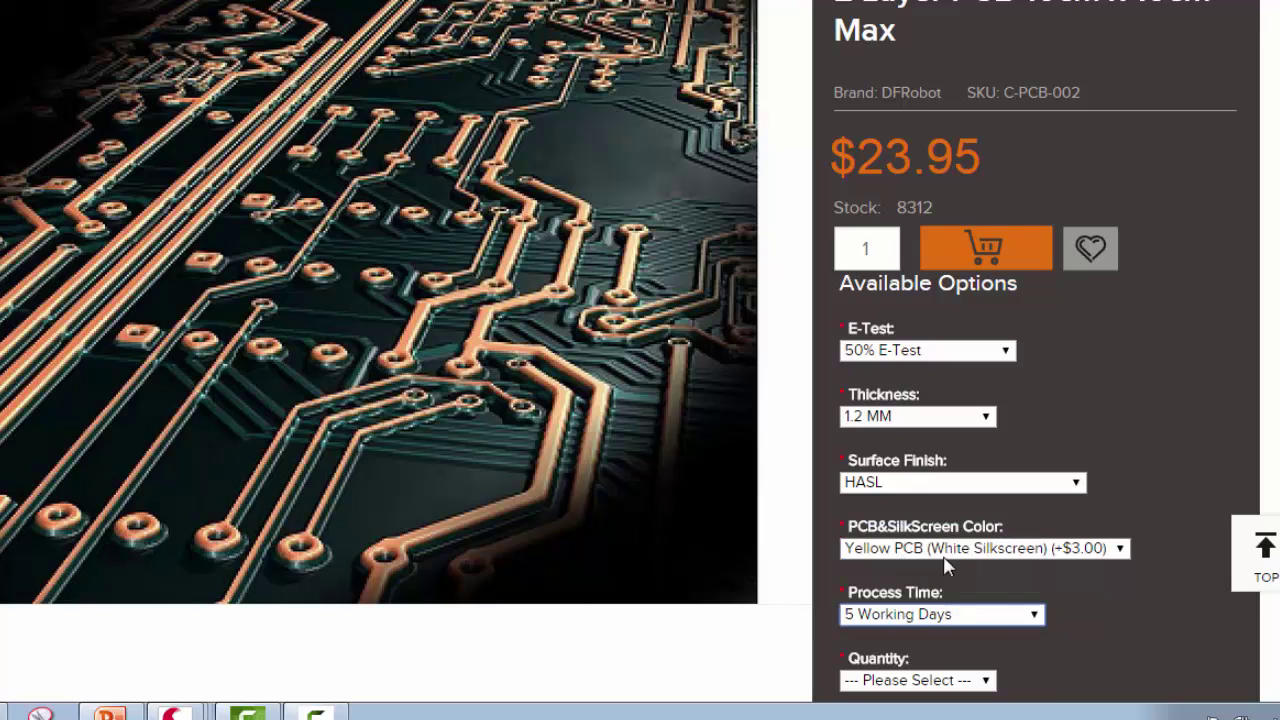
click(986, 678)
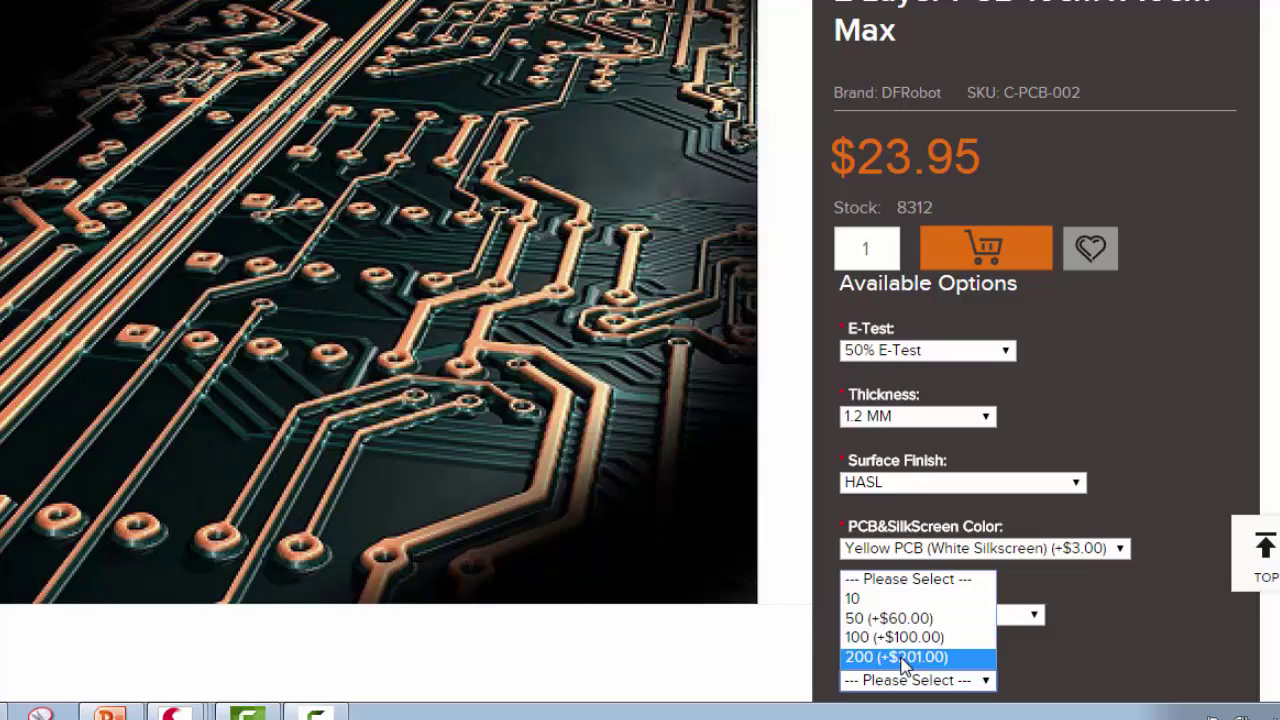
click(872, 599)
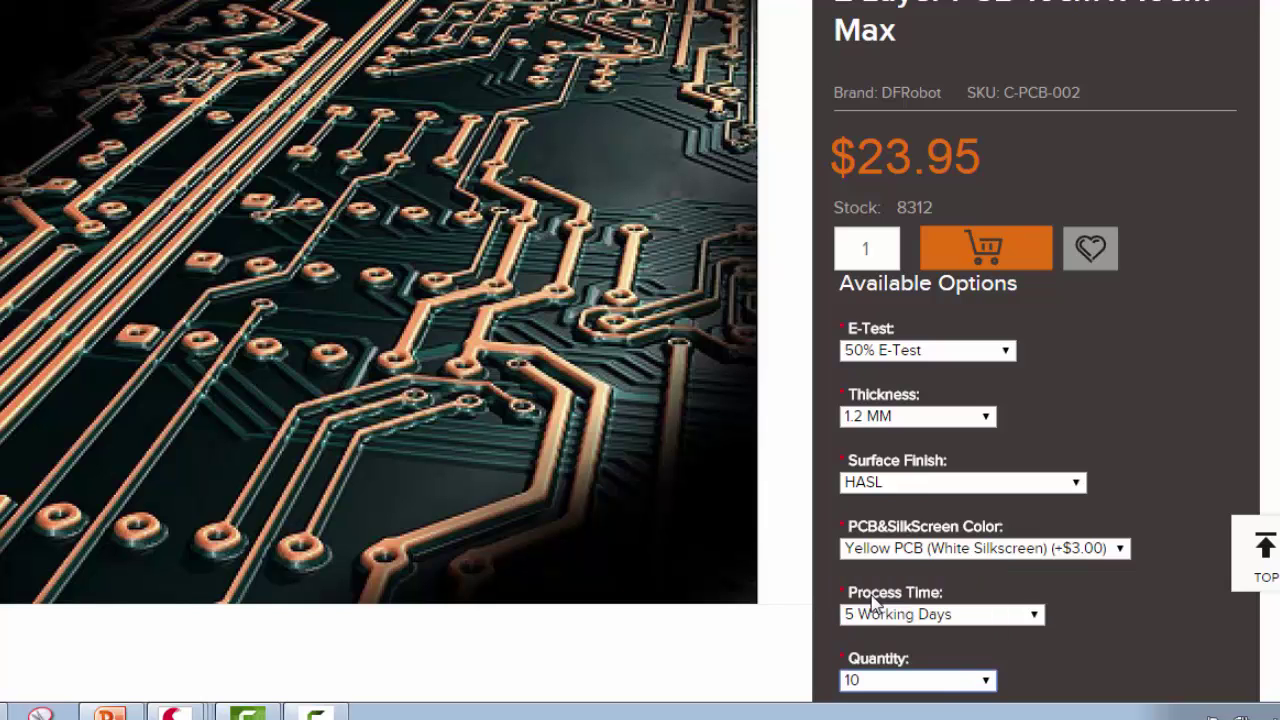
scroll(924, 544, down, 4)
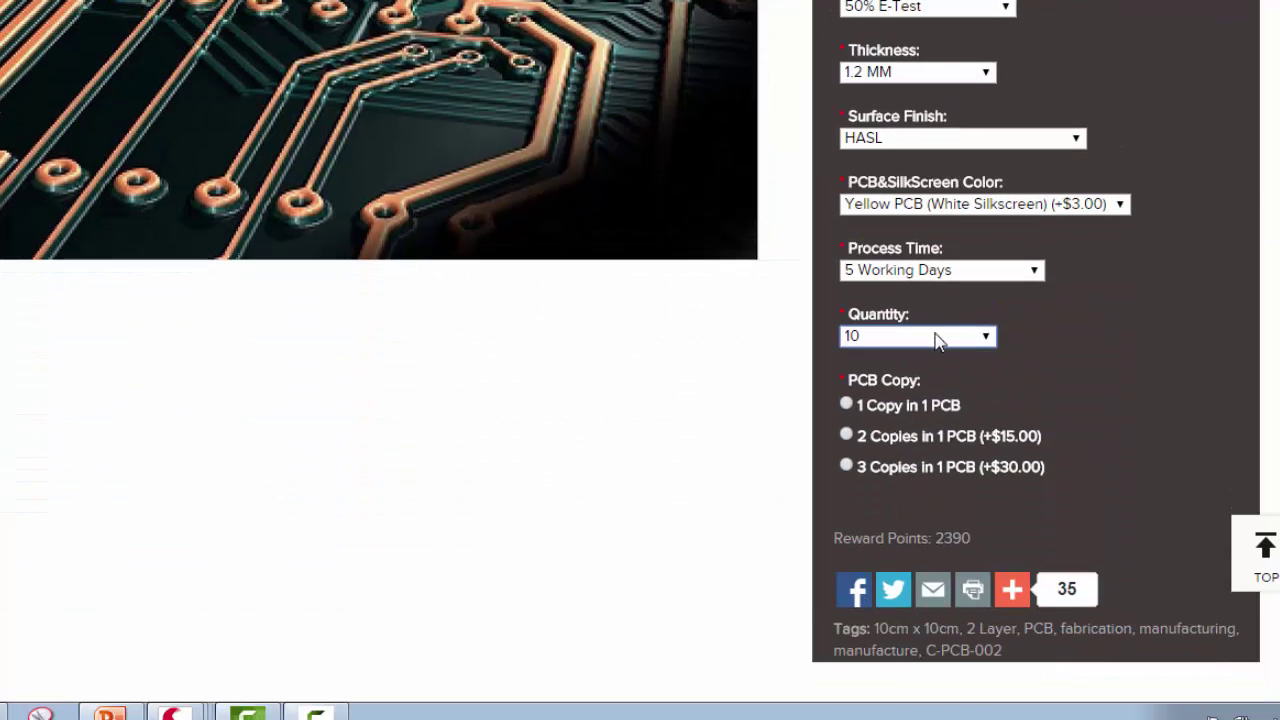
click(846, 404)
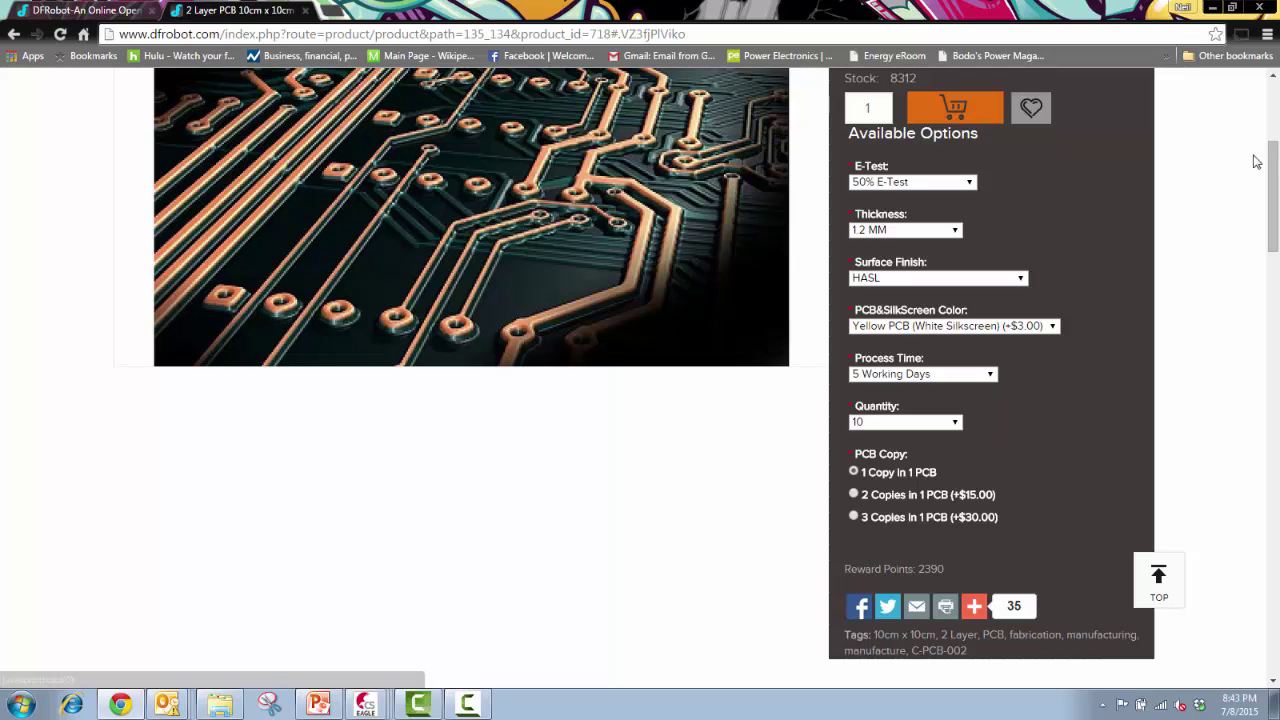
- Read the product's introduction for the design file submission instructions, accepted file formats and board size notes
drag(1268, 172, 1272, 300)
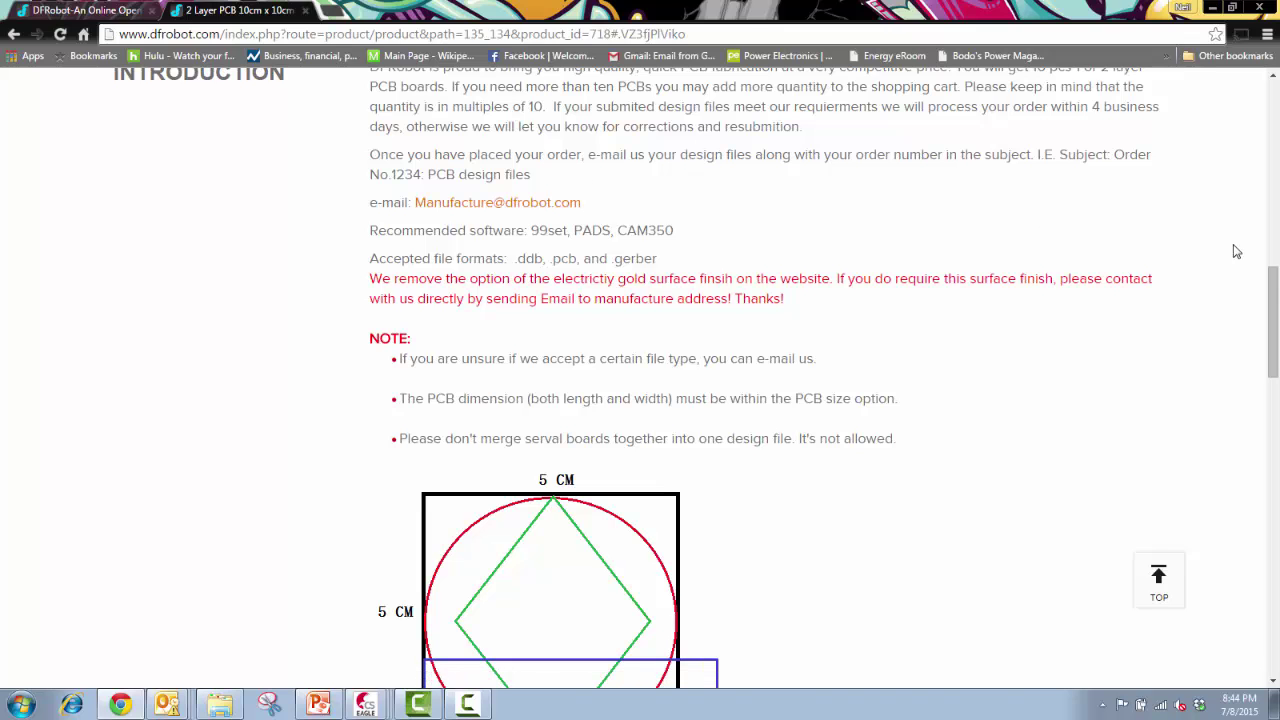
drag(1270, 288, 1270, 112)
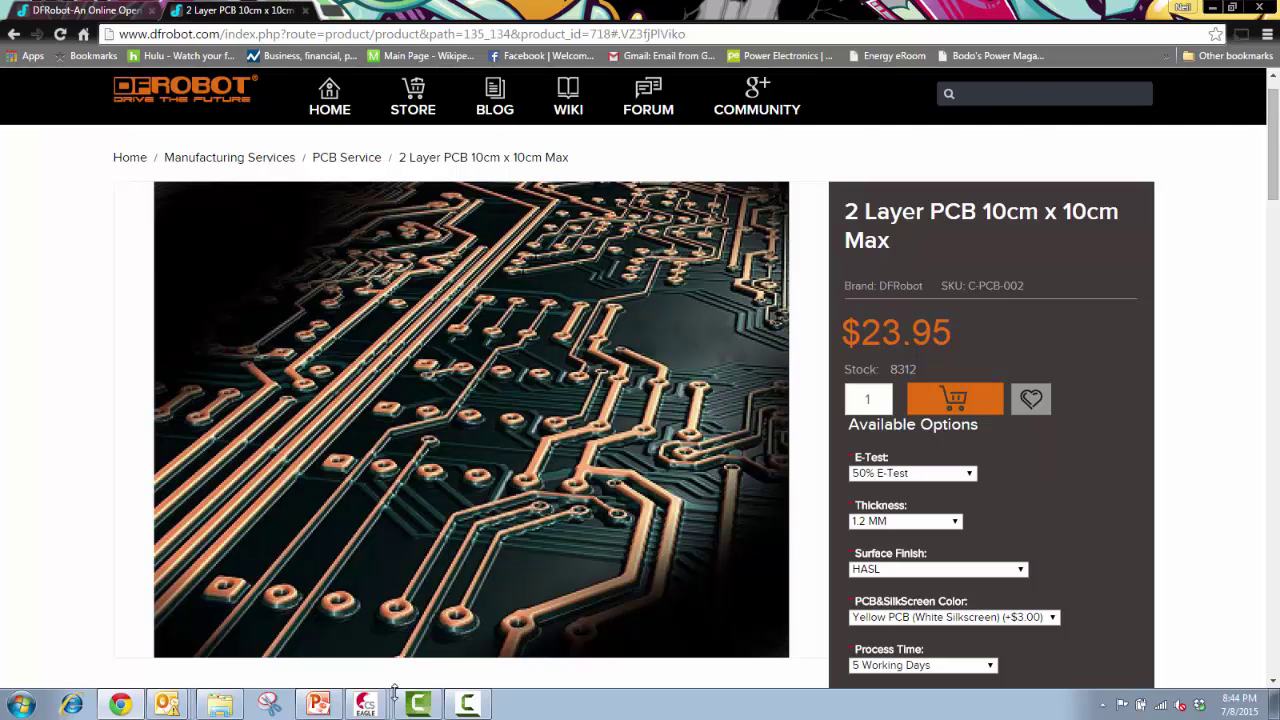
- Switch to the EAGLE Control Panel and create a new project named "Whatever" in the eagle folder
click(368, 708)
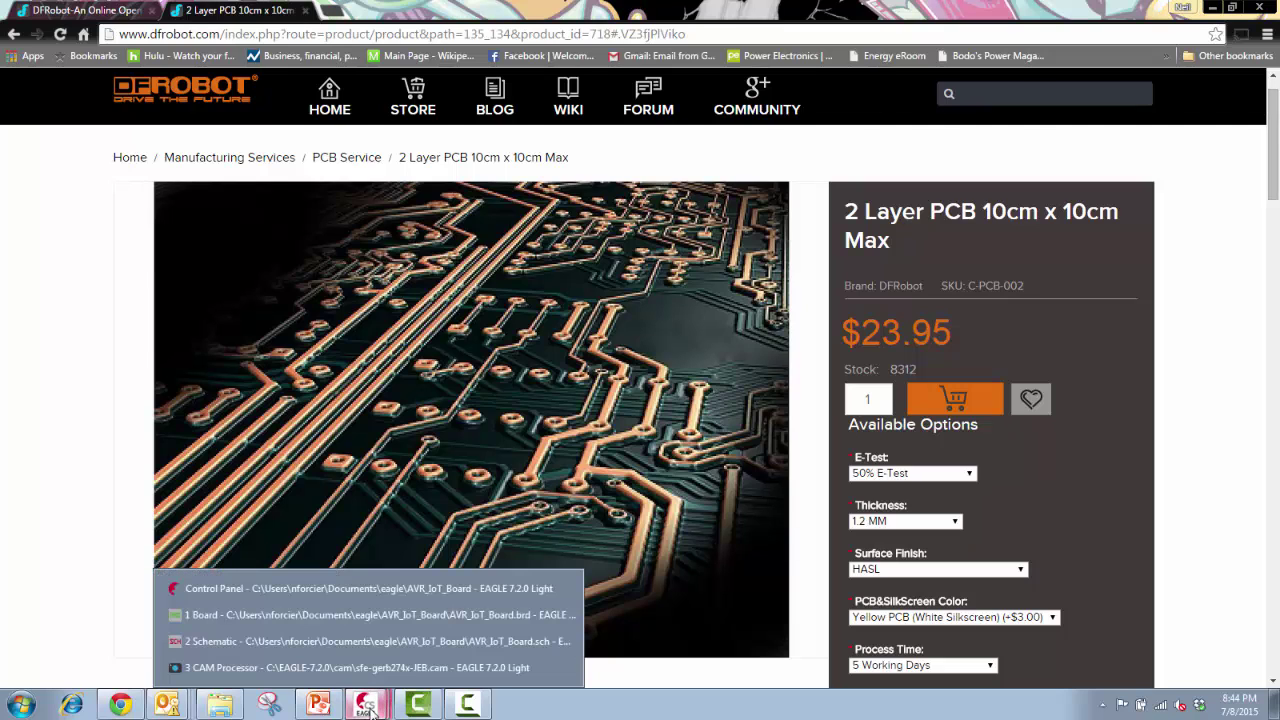
click(340, 598)
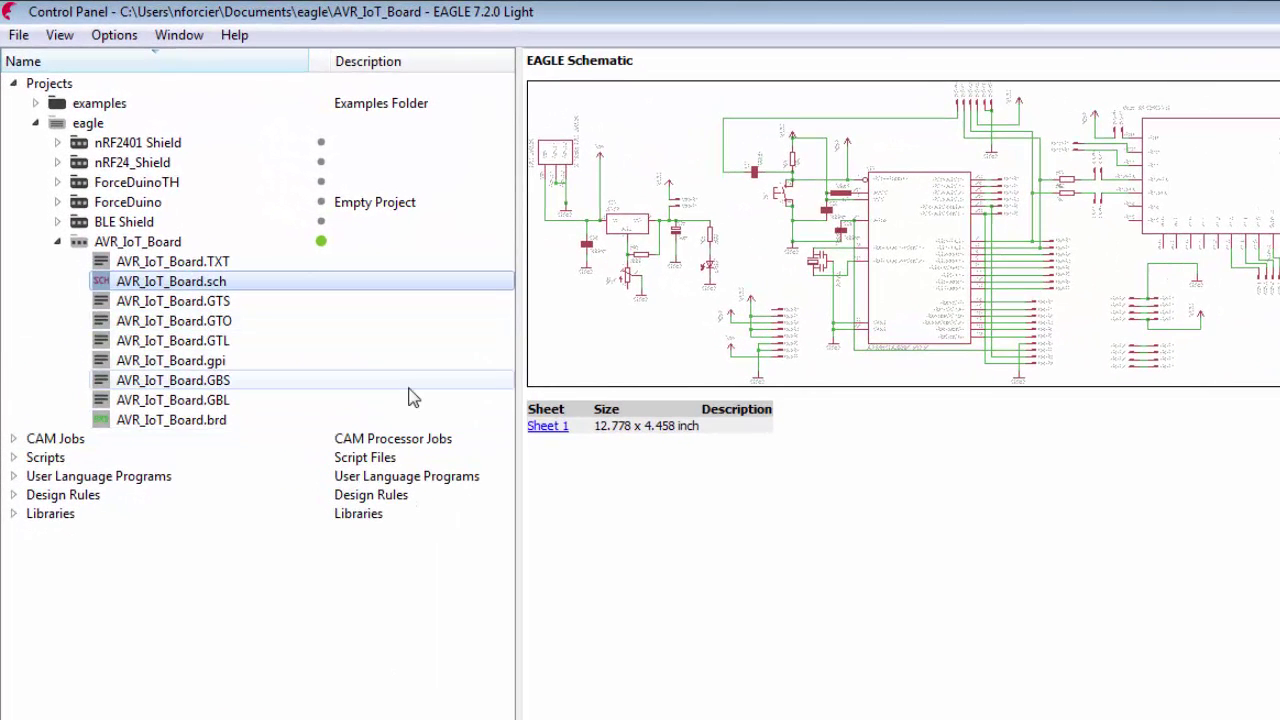
click(56, 243)
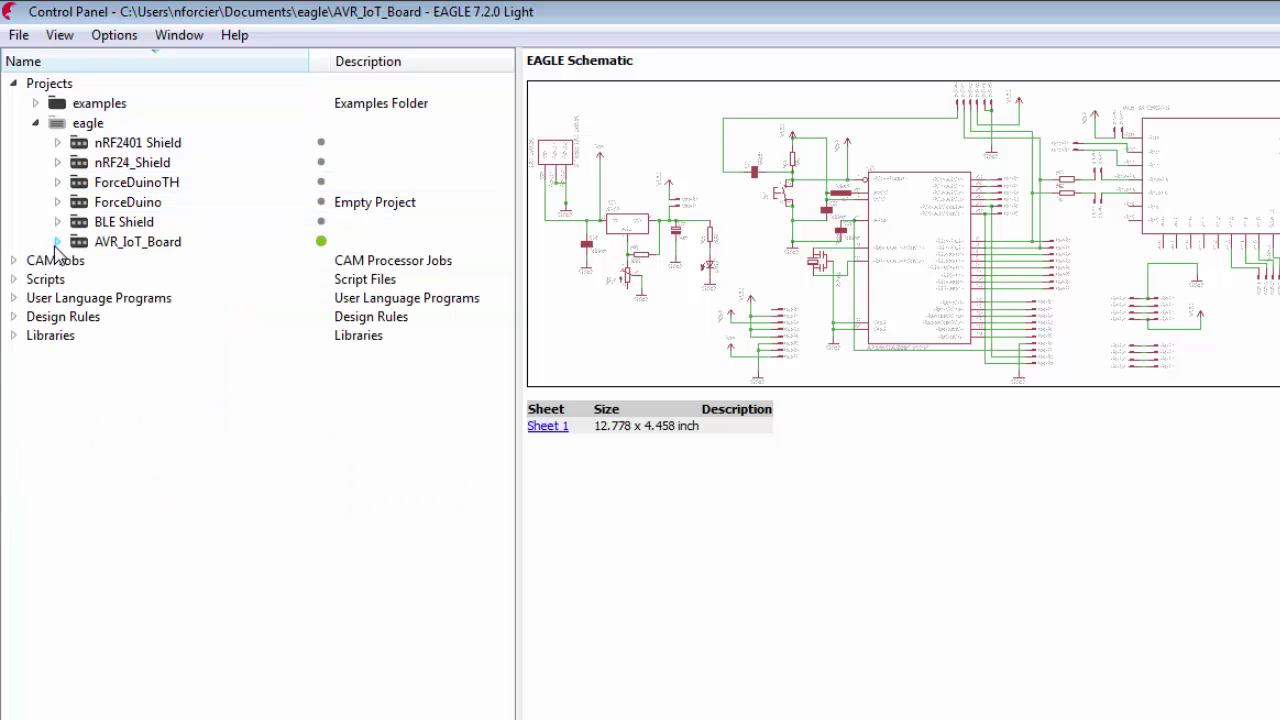
right_click(82, 128)
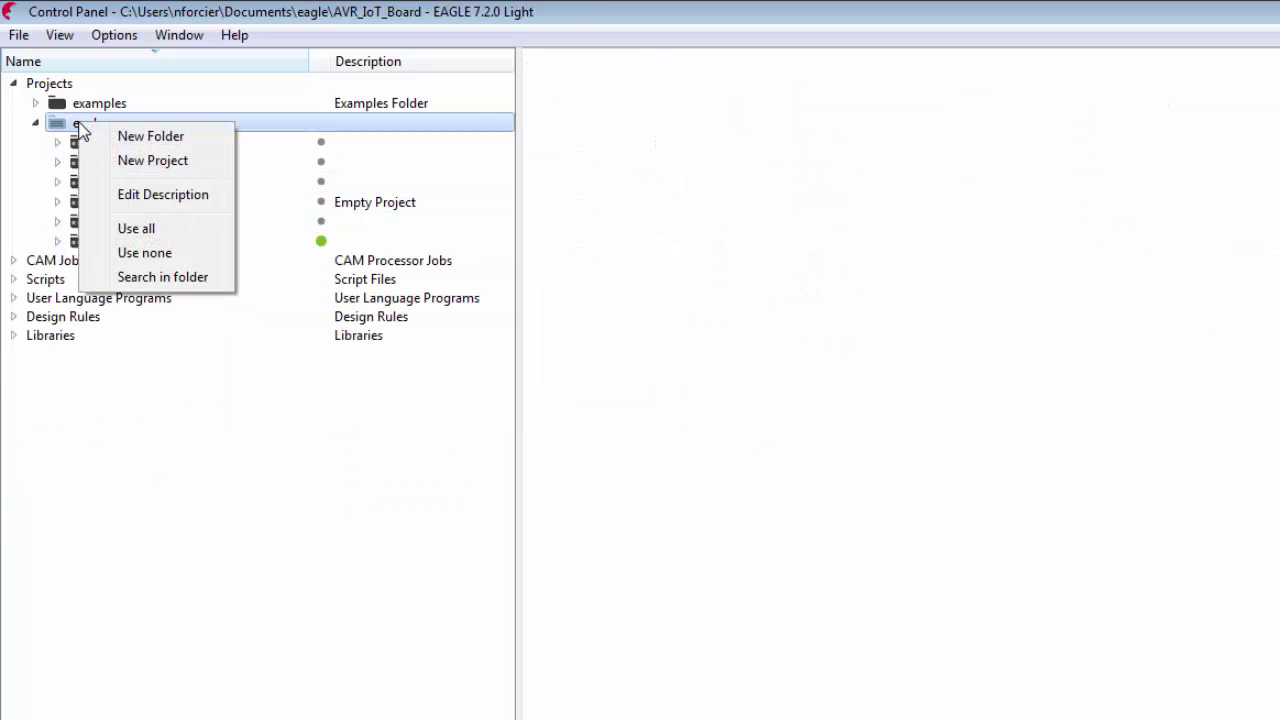
click(114, 160)
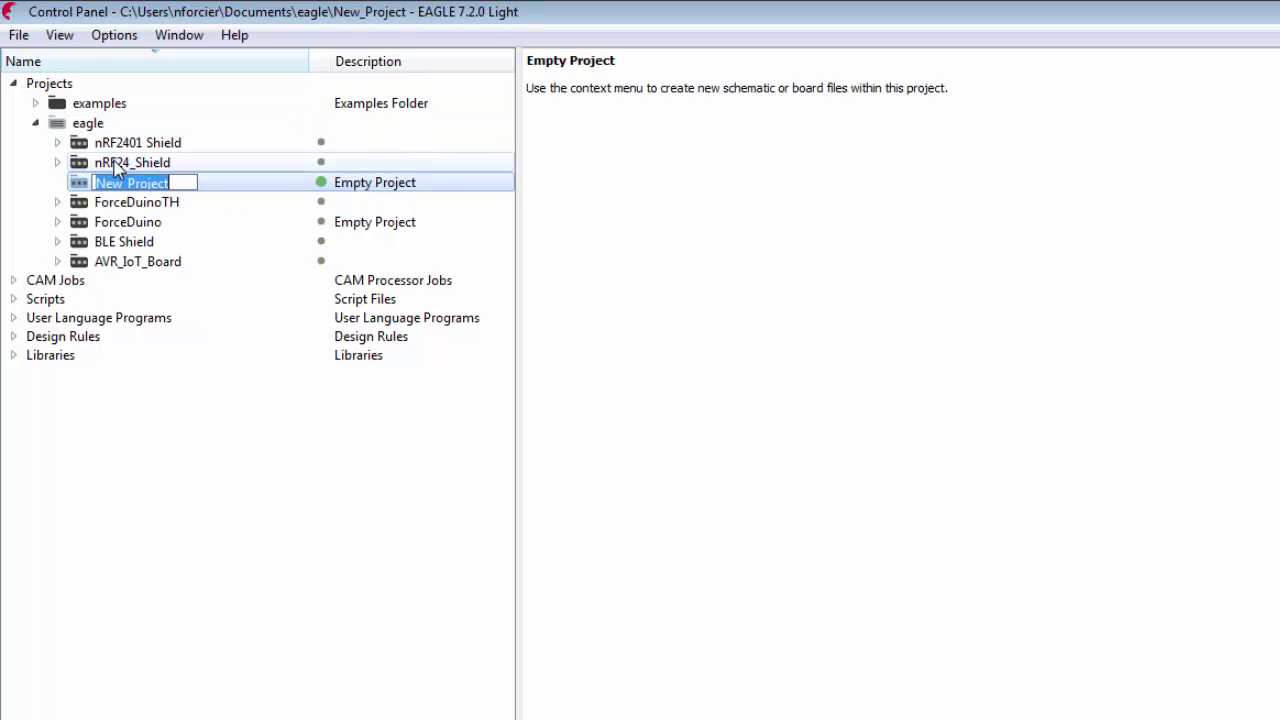
text(Whatever)
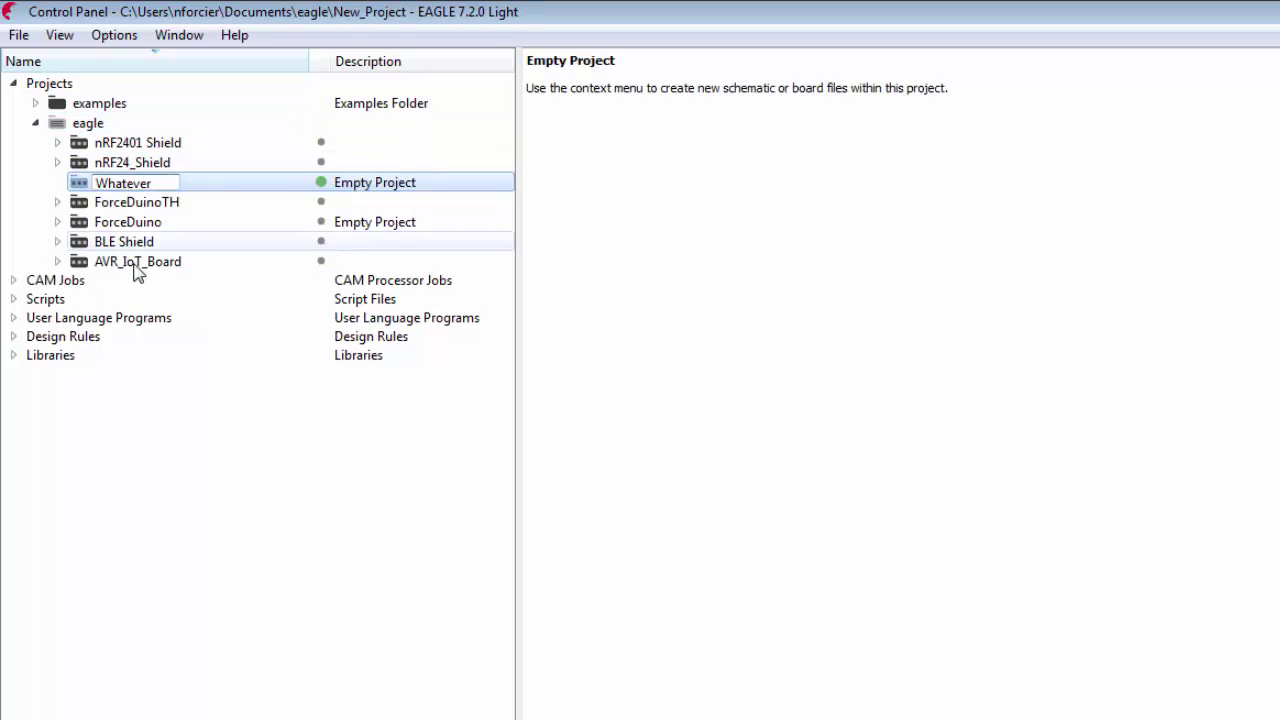
key(Return)
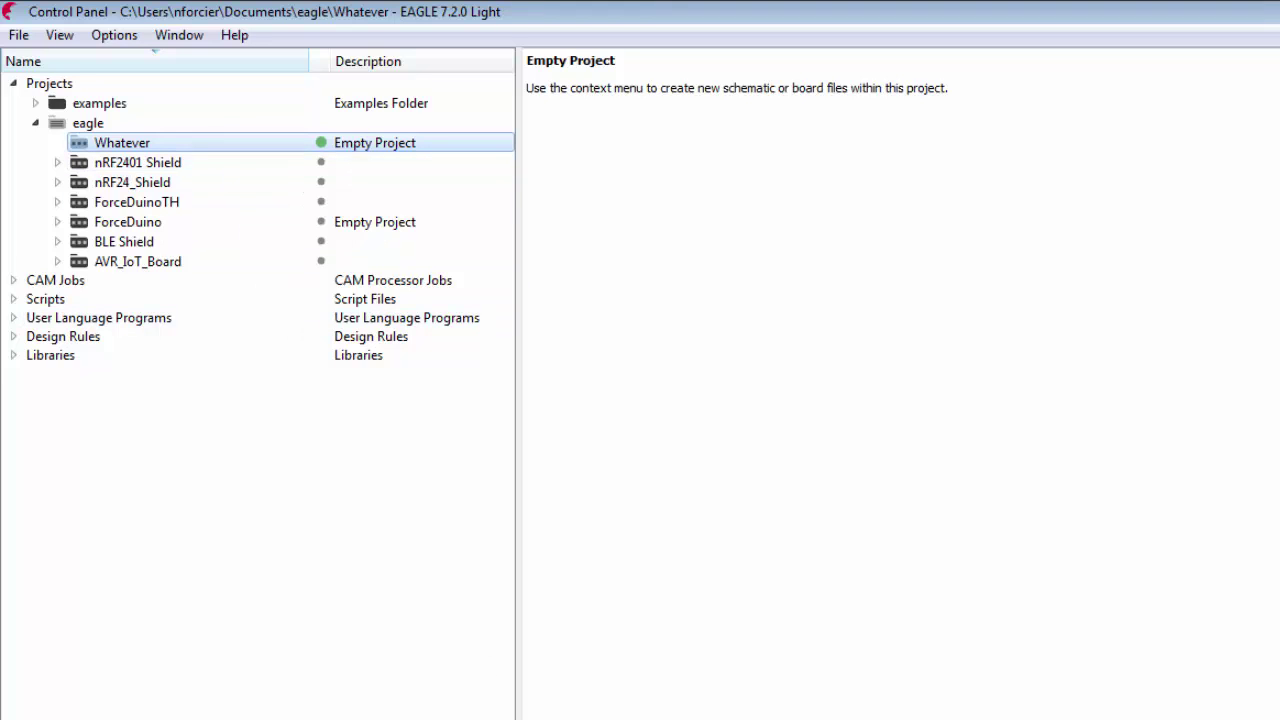
- Expand the AVR_IoT_Board project and the Libraries branch to examine the project files and available part libraries
click(57, 261)
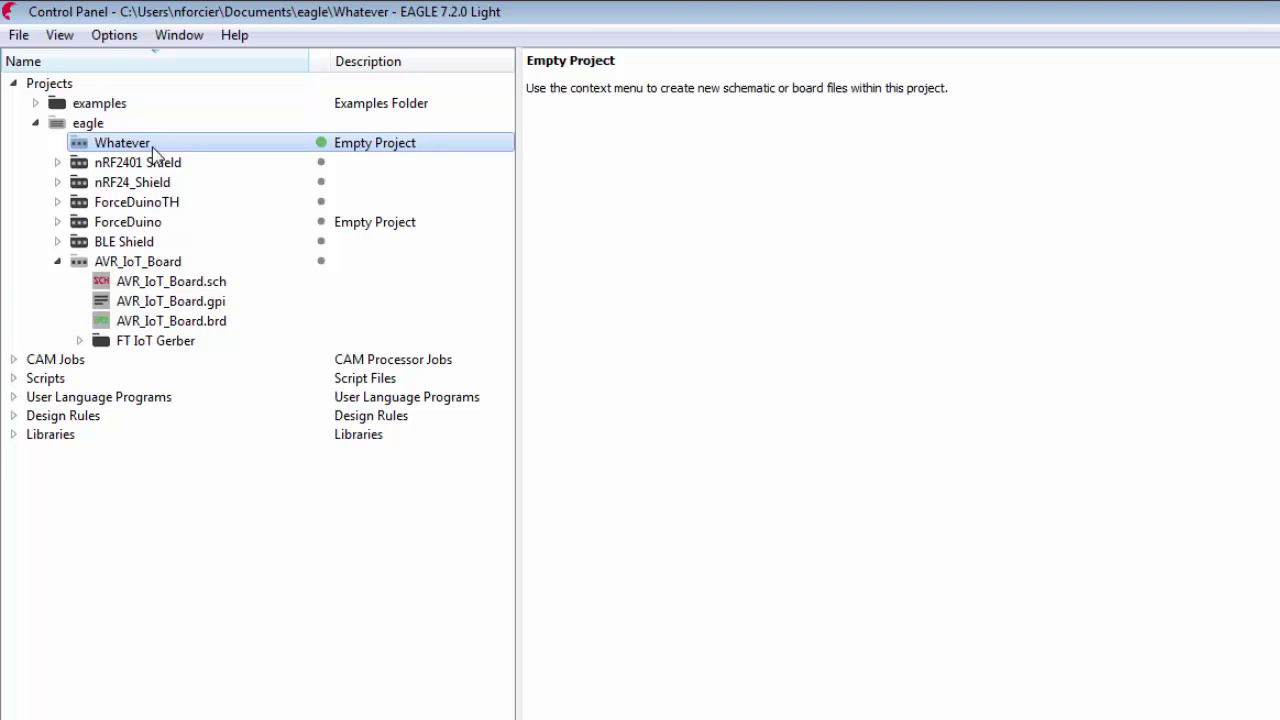
click(12, 434)
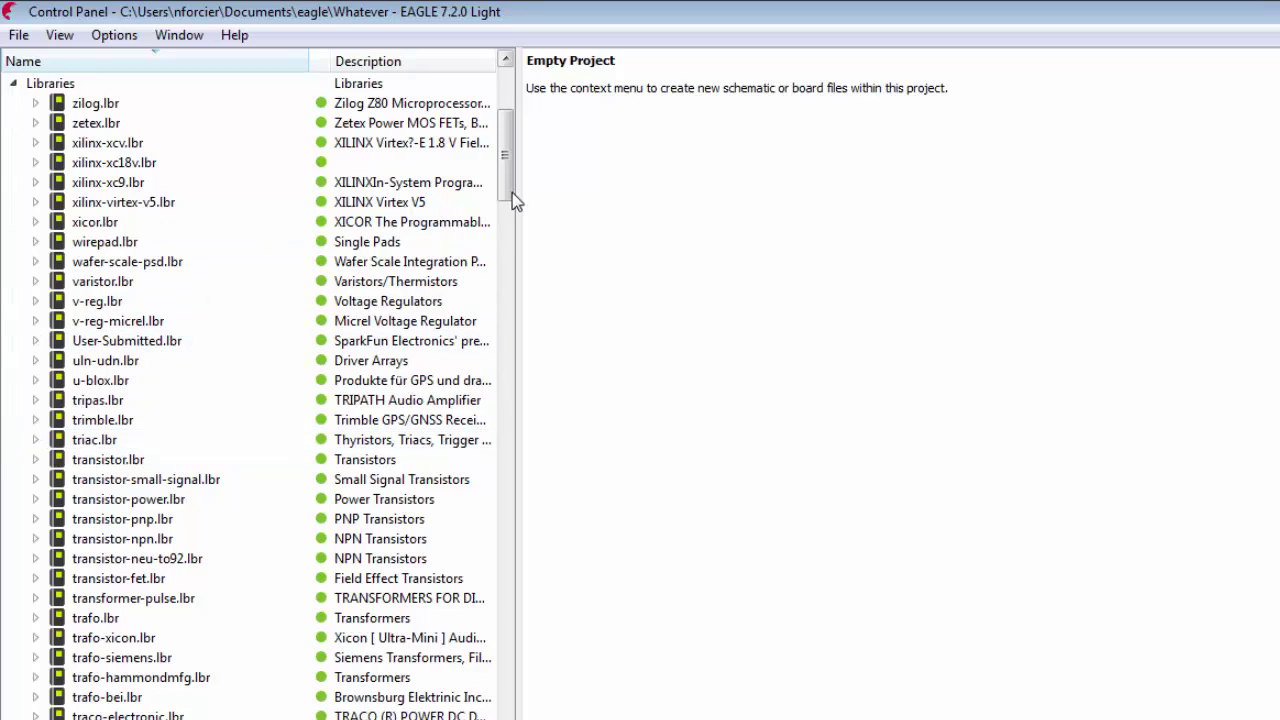
drag(510, 180, 496, 140)
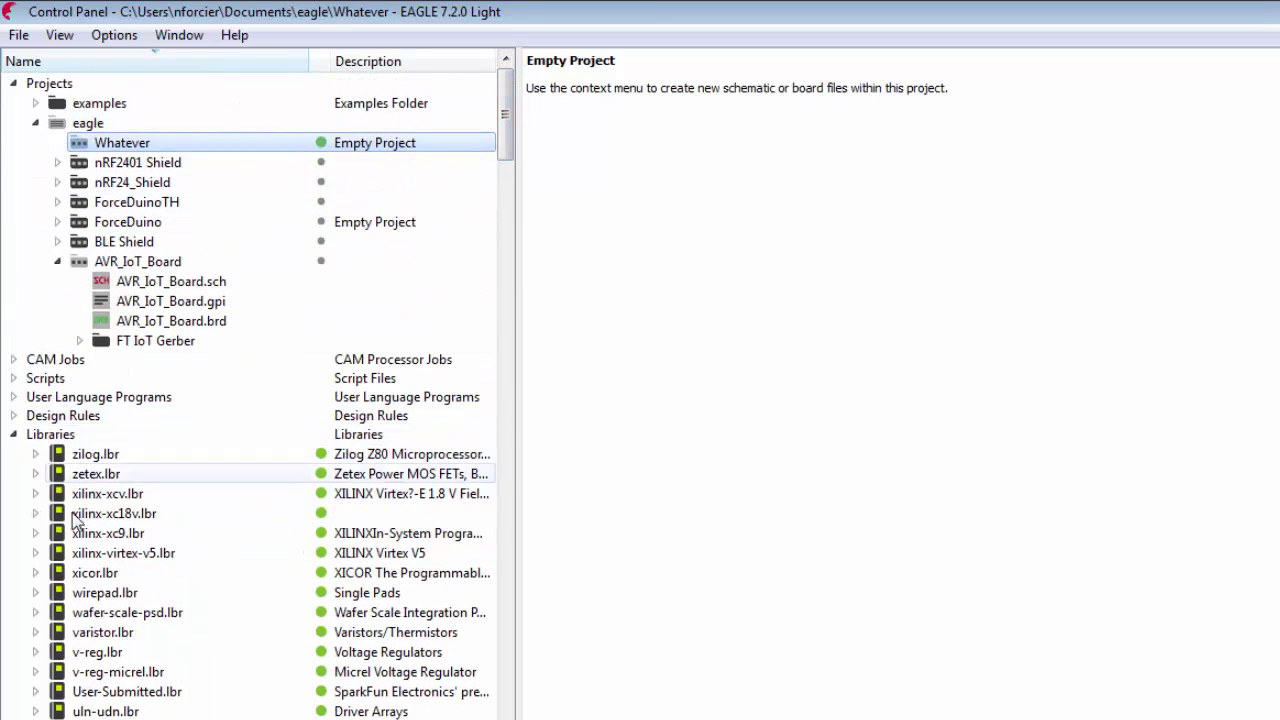